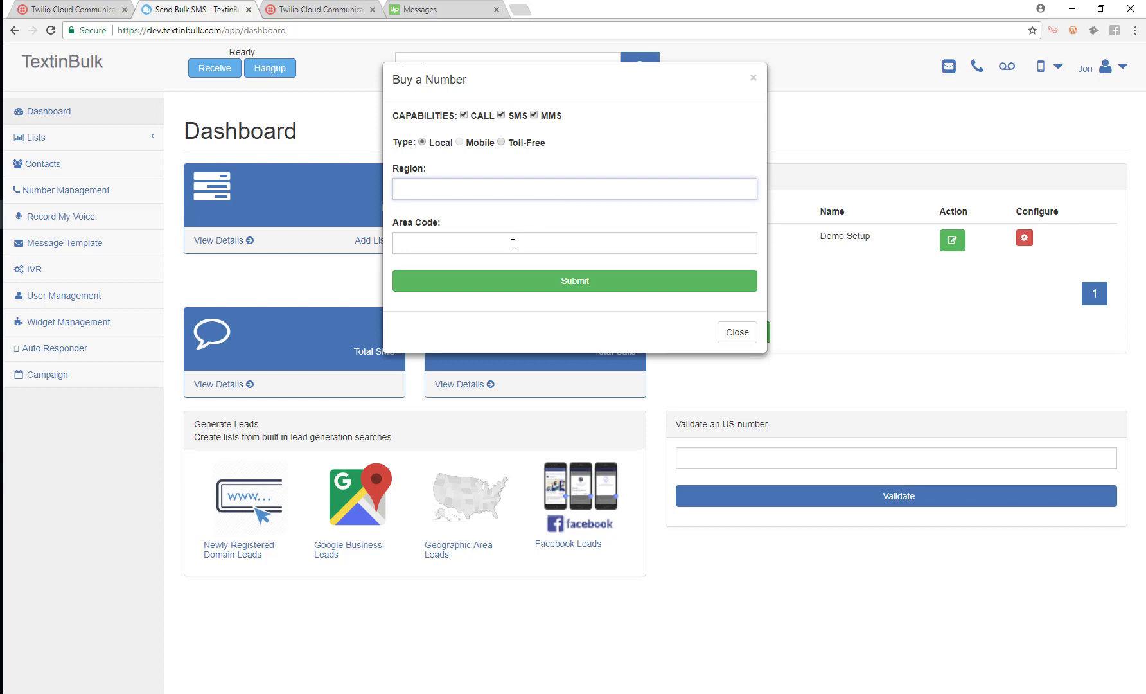
- Buy the first available 812 area-code number and return to the dashboard
{"action": "left_click", "coordinate": [513, 244]}
{"action": "type", "text": "812"}
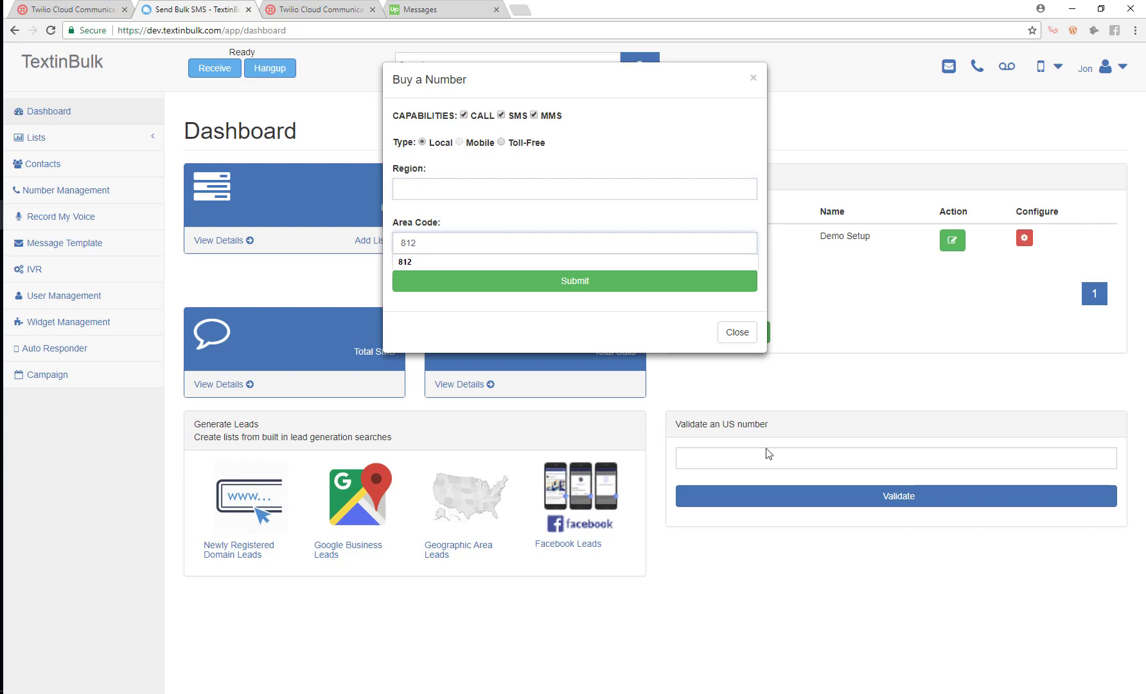
{"action": "left_click", "coordinate": [530, 286]}
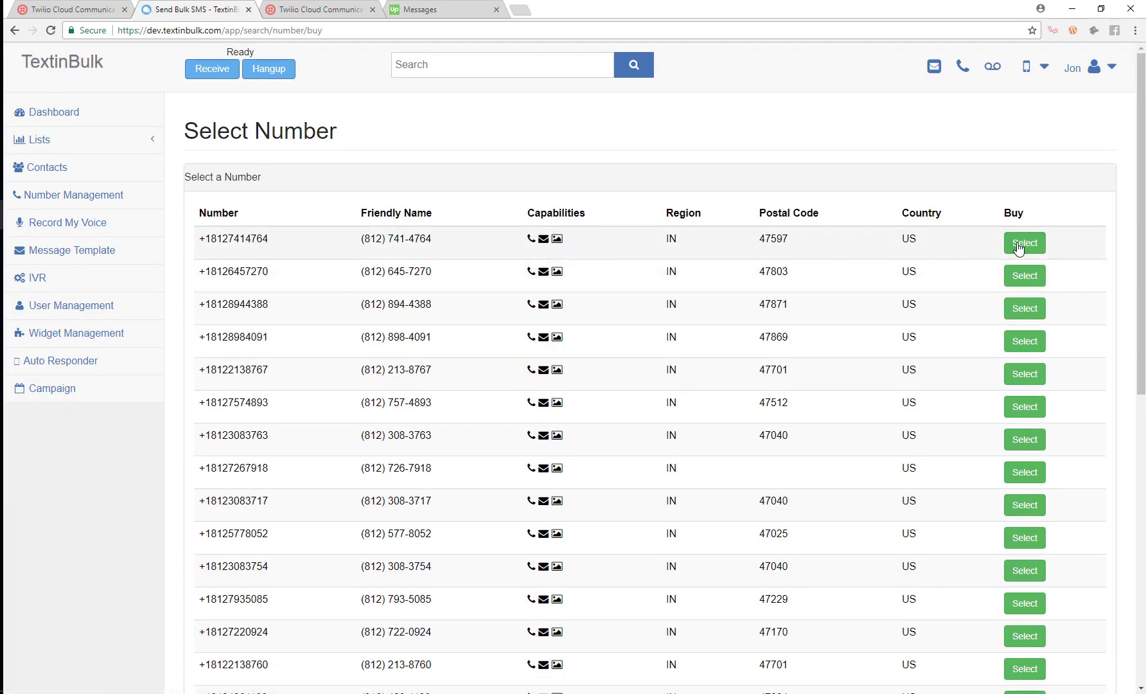
{"action": "left_click", "coordinate": [1019, 244]}
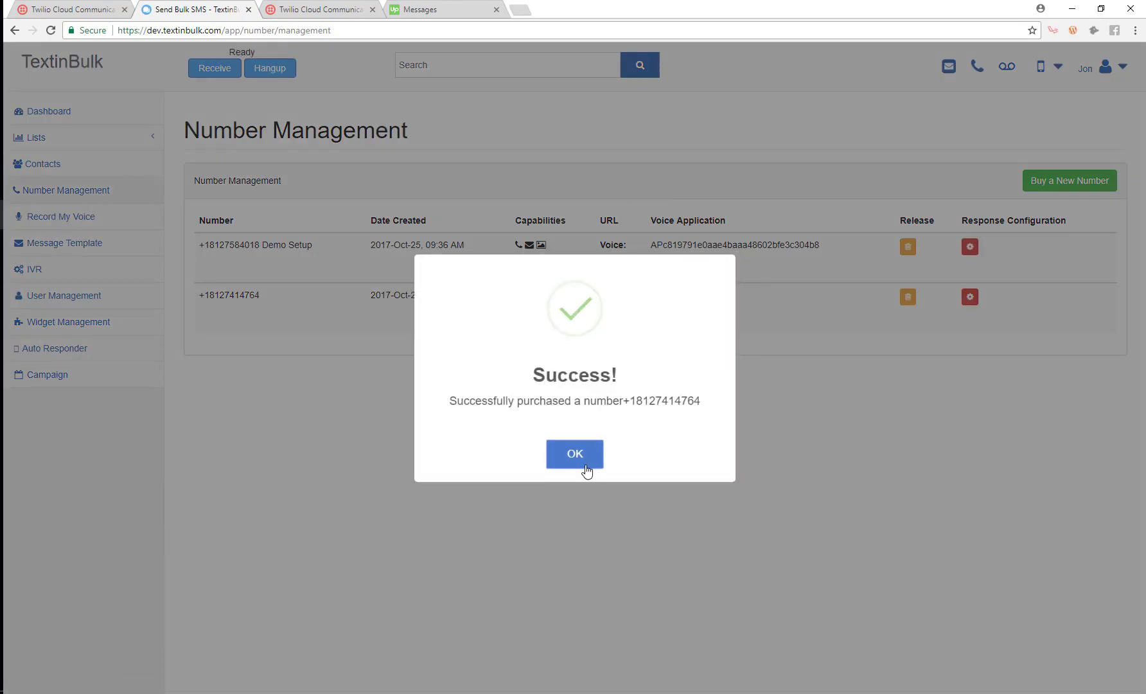
{"action": "left_click", "coordinate": [582, 458]}
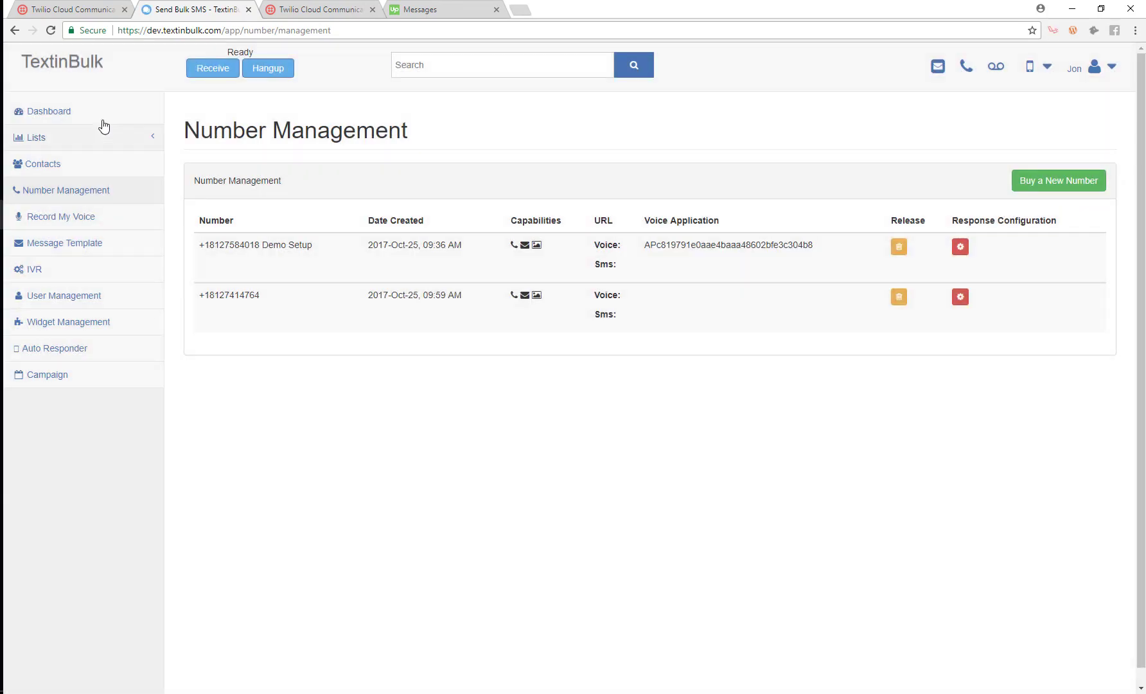
{"action": "left_click", "coordinate": [39, 117]}
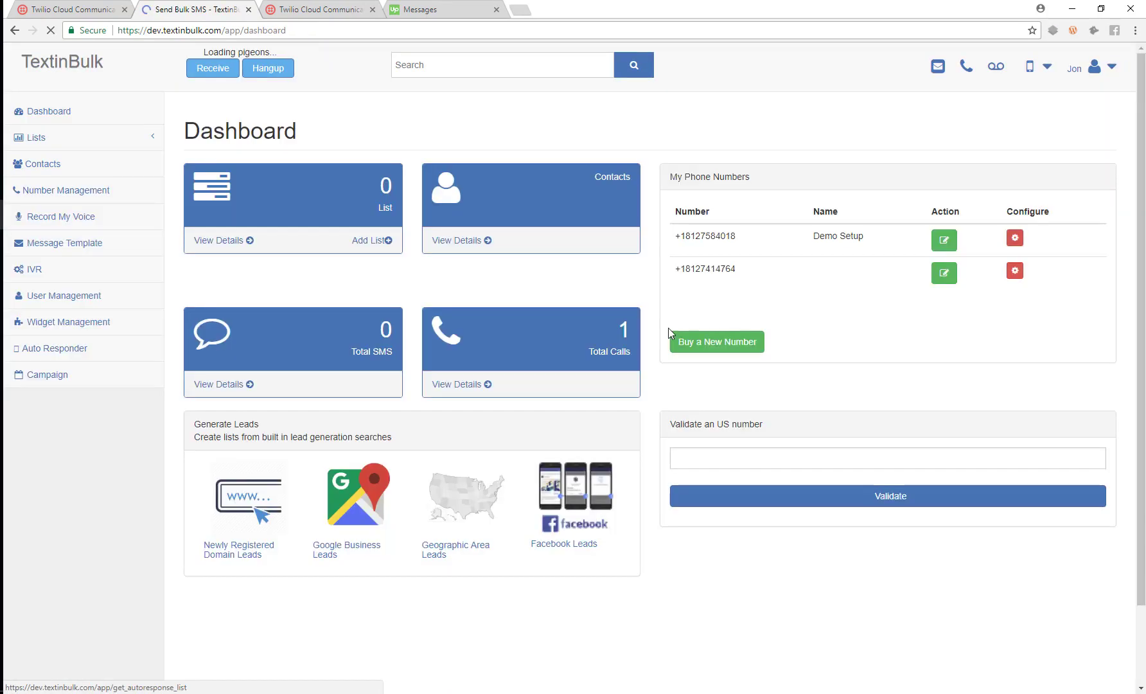
- Give the new 812 number the alias 'Demo Agent Phone' and save it
{"action": "left_click", "coordinate": [945, 273]}
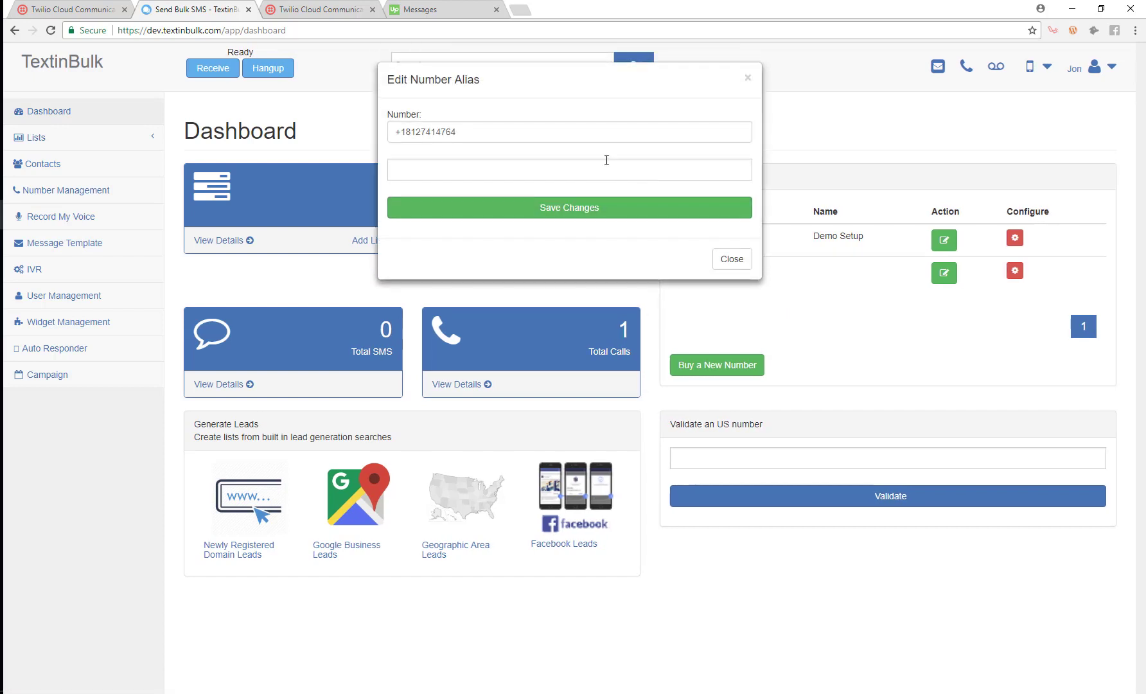
{"action": "left_click", "coordinate": [597, 167]}
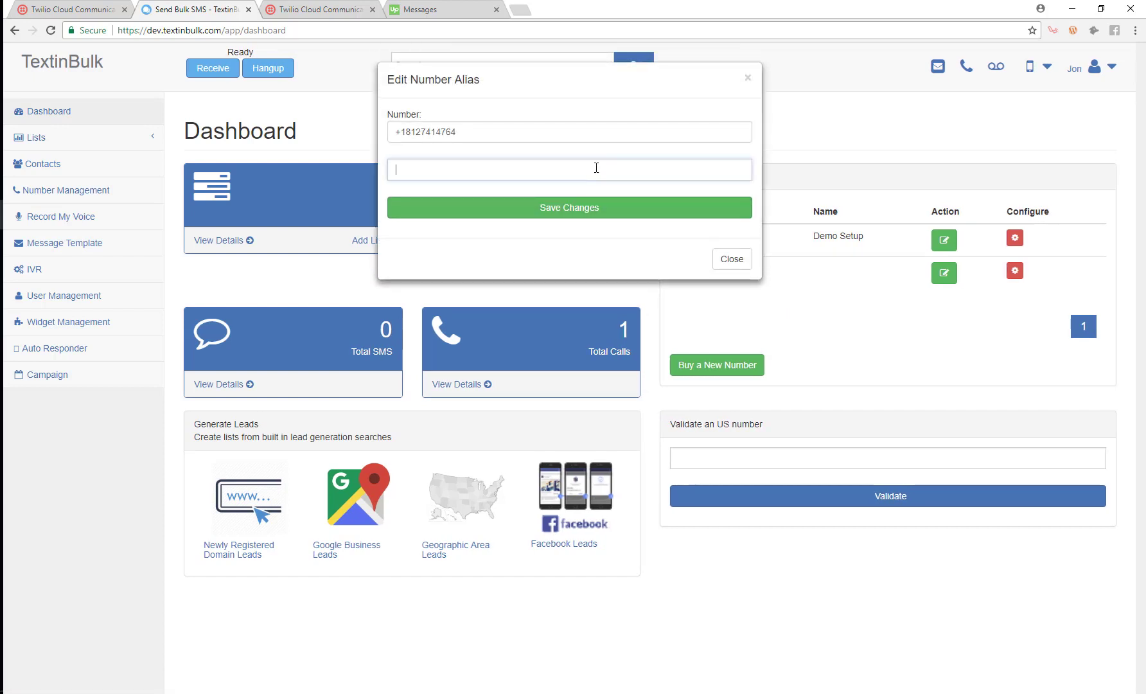
{"action": "type", "text": "Demo"}
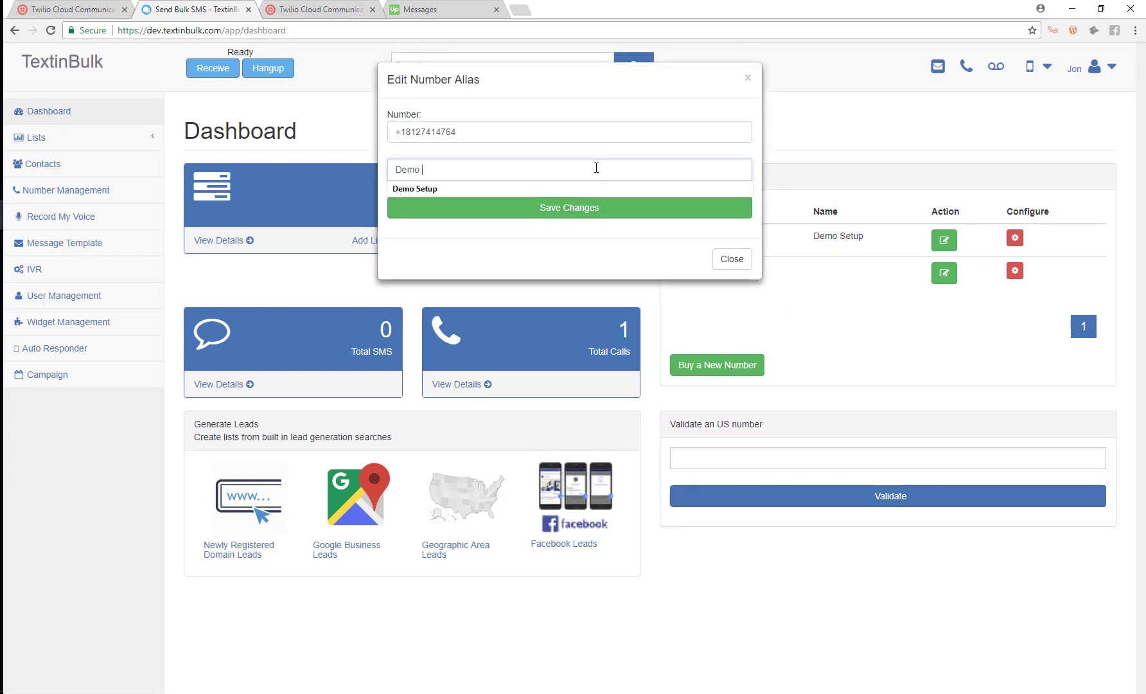
{"action": "type", "text": " Li"}
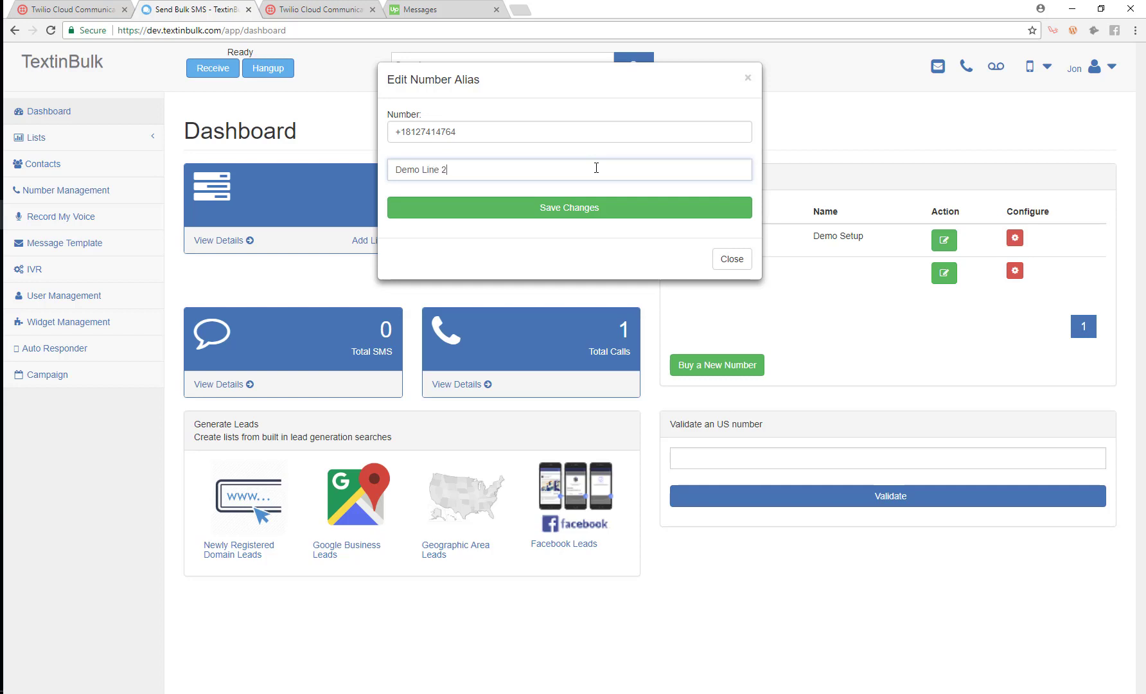
{"action": "type", "text": "ne 2"}
{"action": "left_click_drag", "start_coordinate": [482, 169], "coordinate": [407, 169]}
{"action": "type", "text": "Agent Pho"}
{"action": "left_click", "coordinate": [505, 212]}
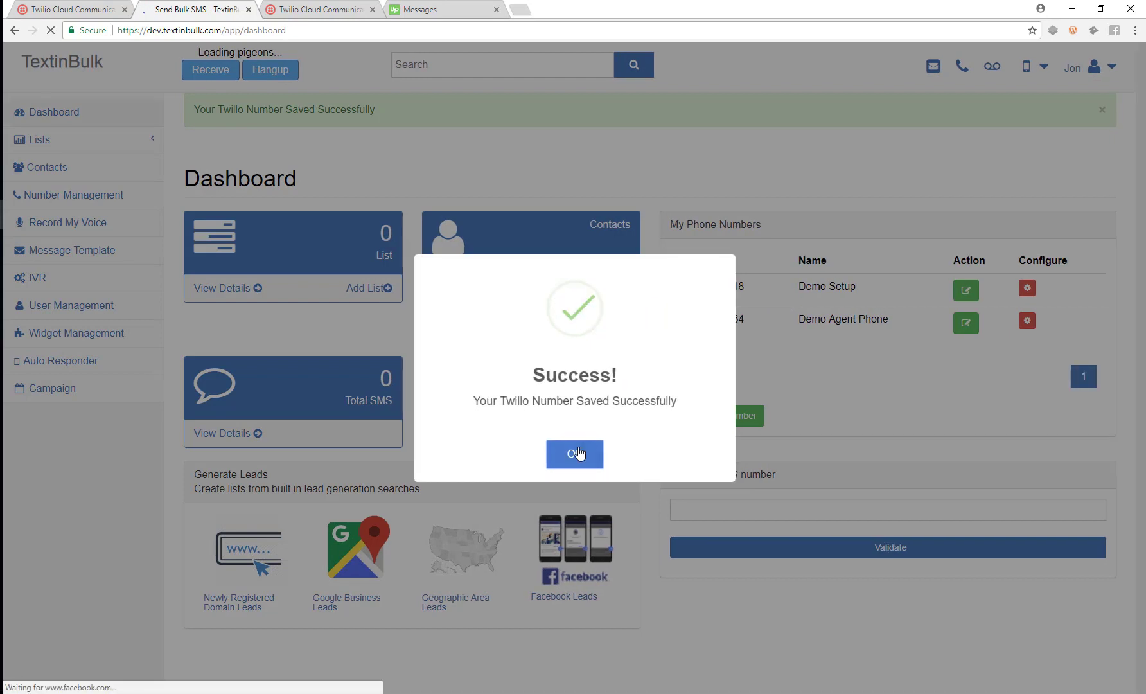
{"action": "left_click", "coordinate": [579, 454]}
- Highlight the Demo Agent Phone and Demo Setup names in the dashboard list
{"action": "left_click_drag", "start_coordinate": [891, 316], "coordinate": [849, 284]}
{"action": "left_click", "coordinate": [724, 311]}
{"action": "left_click", "coordinate": [843, 298]}
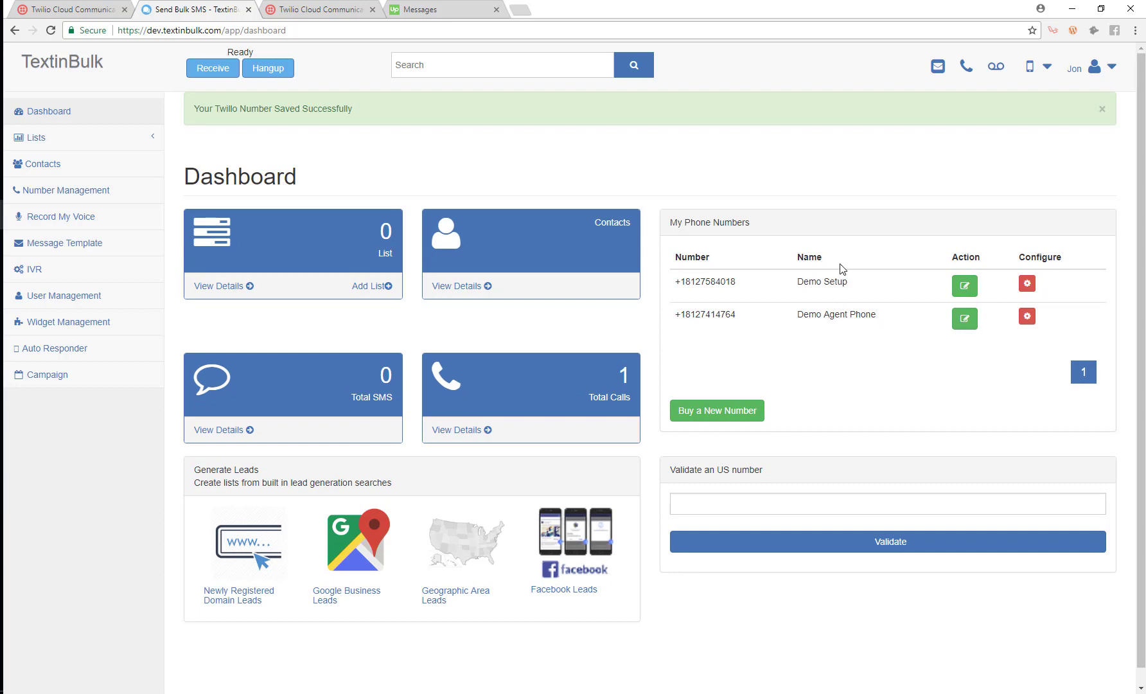
- Highlight the Demo Setup and Demo Agent Phone names and numbers in My Phone Numbers
{"action": "left_click_drag", "start_coordinate": [843, 285], "coordinate": [790, 295]}
{"action": "left_click", "coordinate": [799, 310]}
{"action": "left_click_drag", "start_coordinate": [869, 320], "coordinate": [799, 329]}
{"action": "left_click", "coordinate": [800, 351]}
{"action": "left_click_drag", "start_coordinate": [796, 283], "coordinate": [823, 341]}
{"action": "left_click", "coordinate": [828, 344]}
{"action": "left_click_drag", "start_coordinate": [737, 280], "coordinate": [696, 281]}
{"action": "left_click", "coordinate": [742, 364]}
- Open Demo Agent Phone's configuration page, pointing out the SMS Configuration and Call Response sections
{"action": "left_click", "coordinate": [1027, 321]}
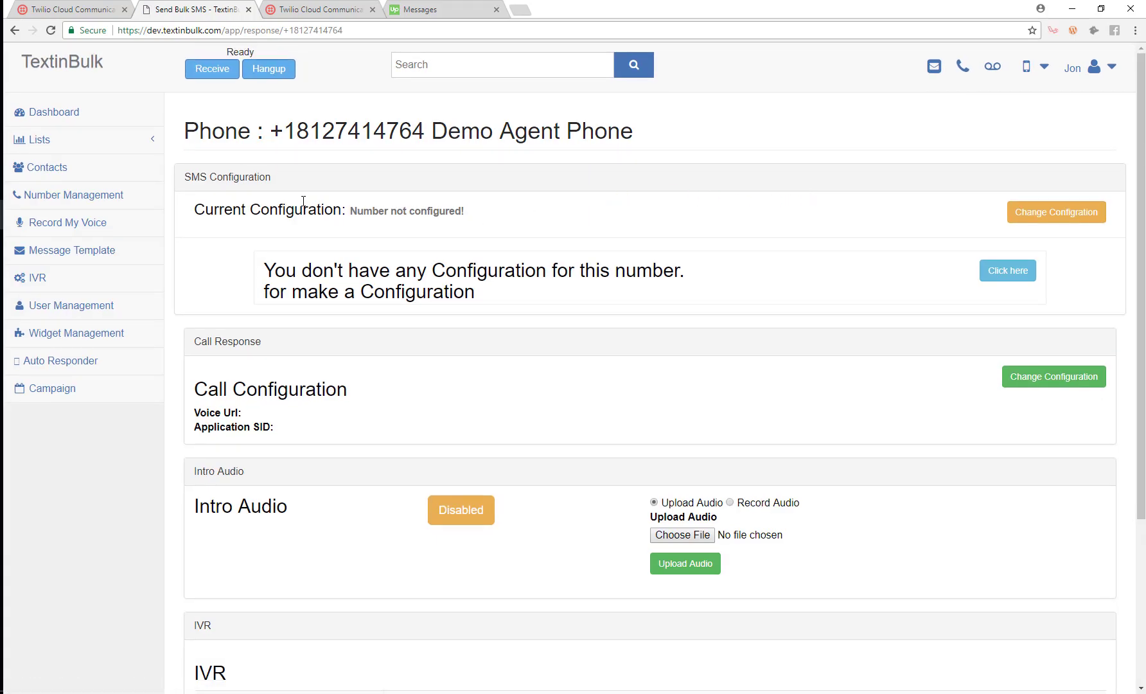
{"action": "left_click_drag", "start_coordinate": [277, 178], "coordinate": [183, 176]}
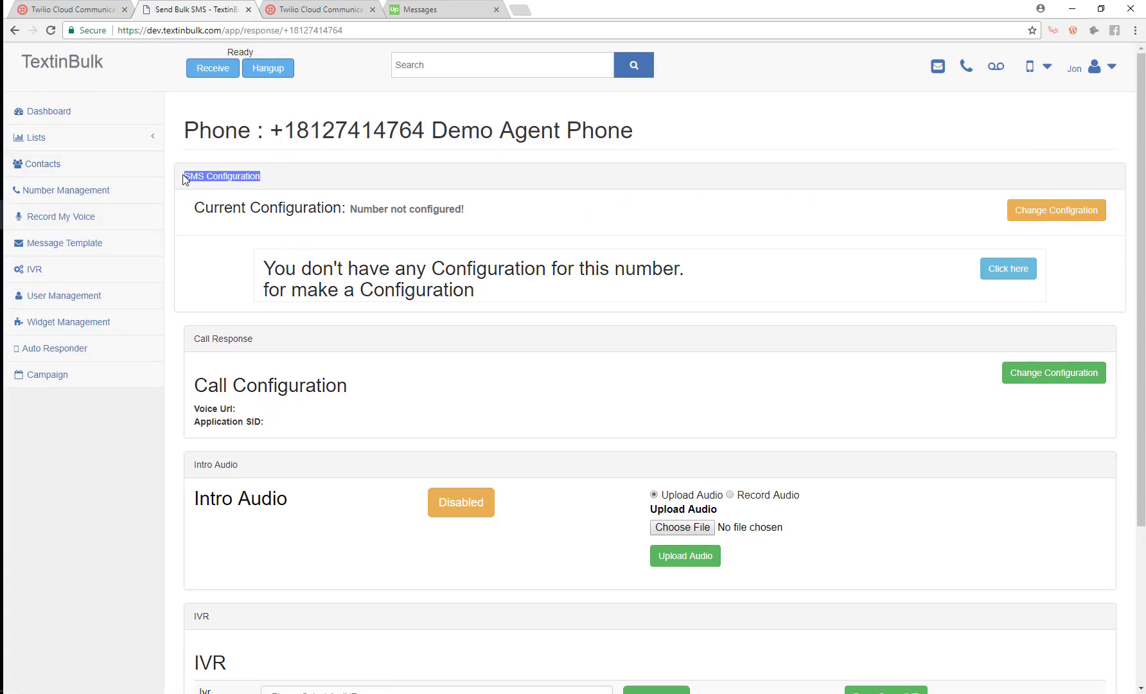
{"action": "left_click_drag", "start_coordinate": [256, 340], "coordinate": [194, 339]}
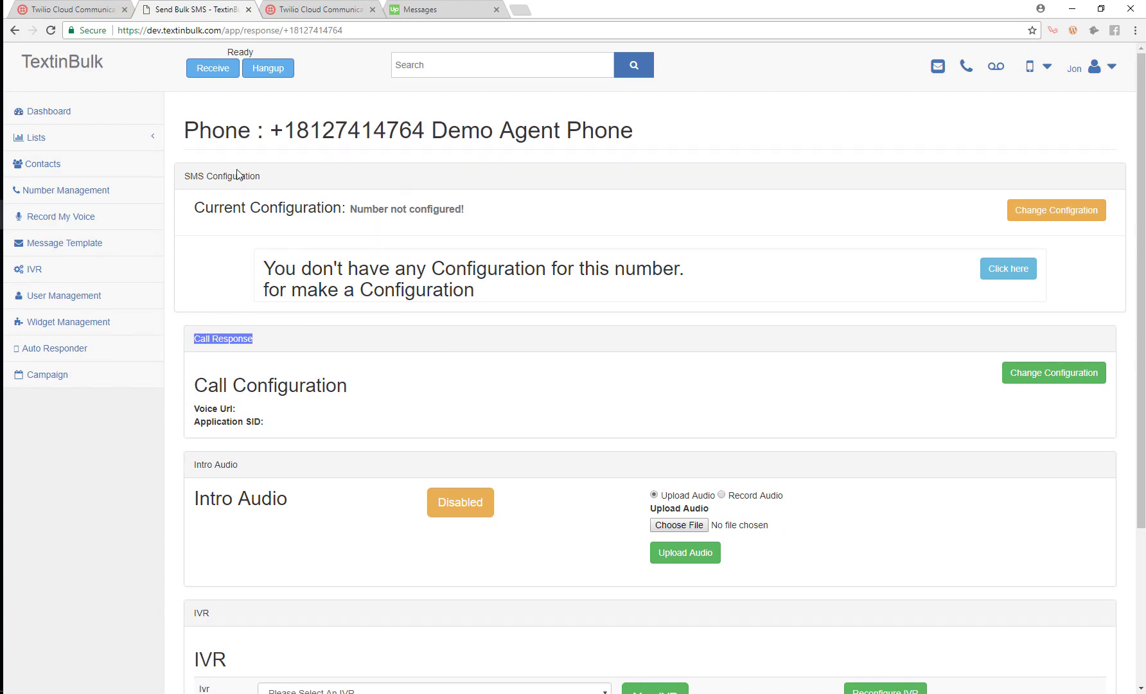
- Set Demo Agent Phone's SMS response type to Static Response
{"action": "left_click", "coordinate": [1000, 273]}
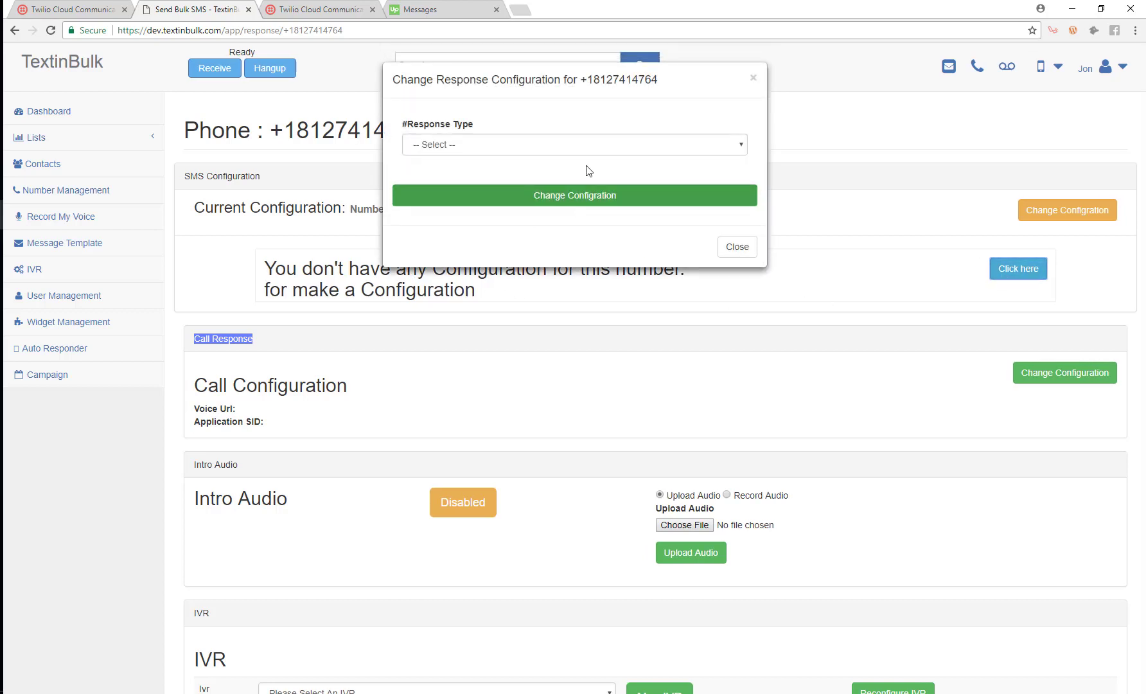
{"action": "left_click", "coordinate": [475, 147]}
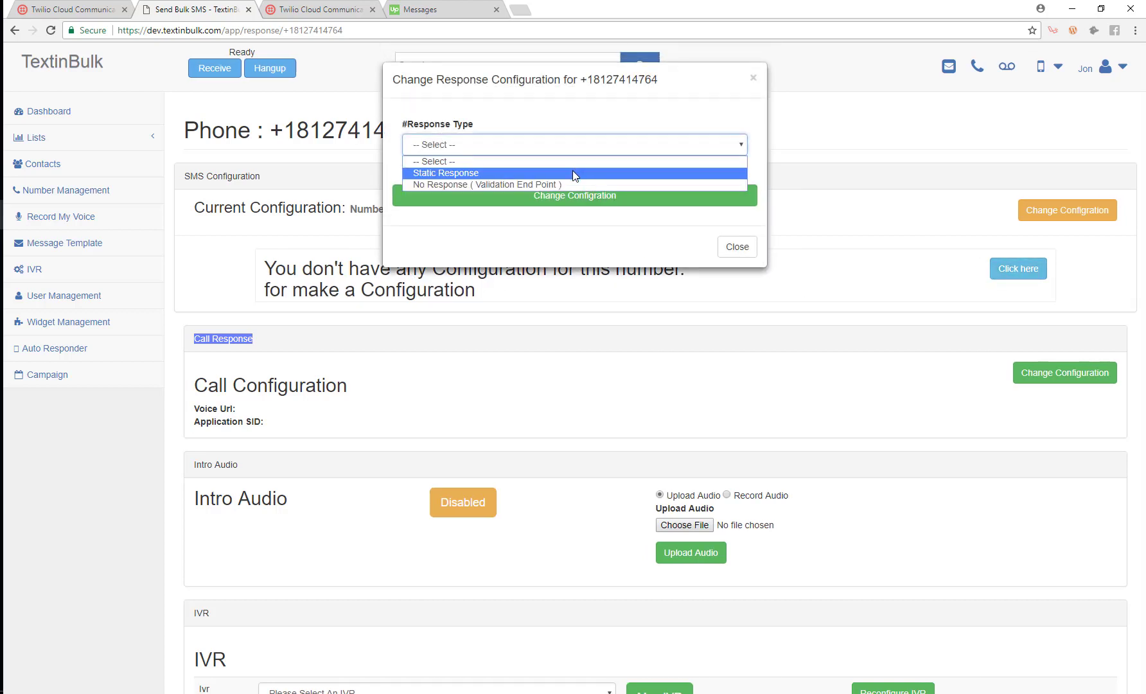
{"action": "left_click", "coordinate": [509, 173]}
{"action": "left_click", "coordinate": [519, 203]}
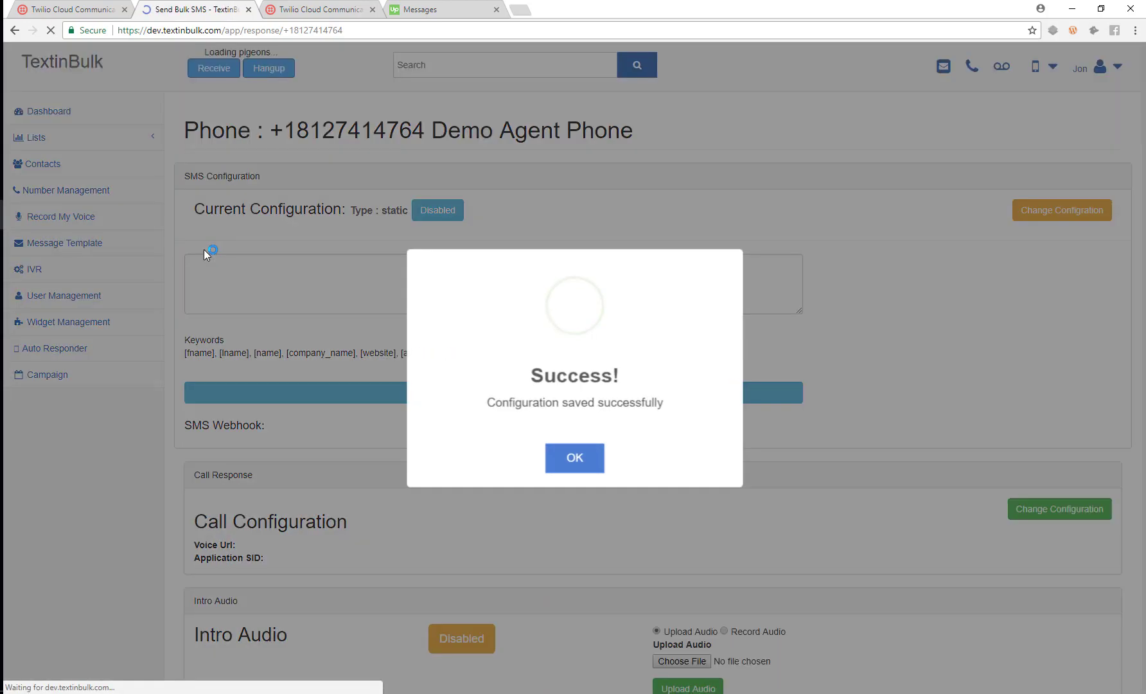
{"action": "left_click", "coordinate": [579, 457]}
- Save the 'Staic text' SMS message and switch the static configuration to Enabled
{"action": "left_click", "coordinate": [358, 273]}
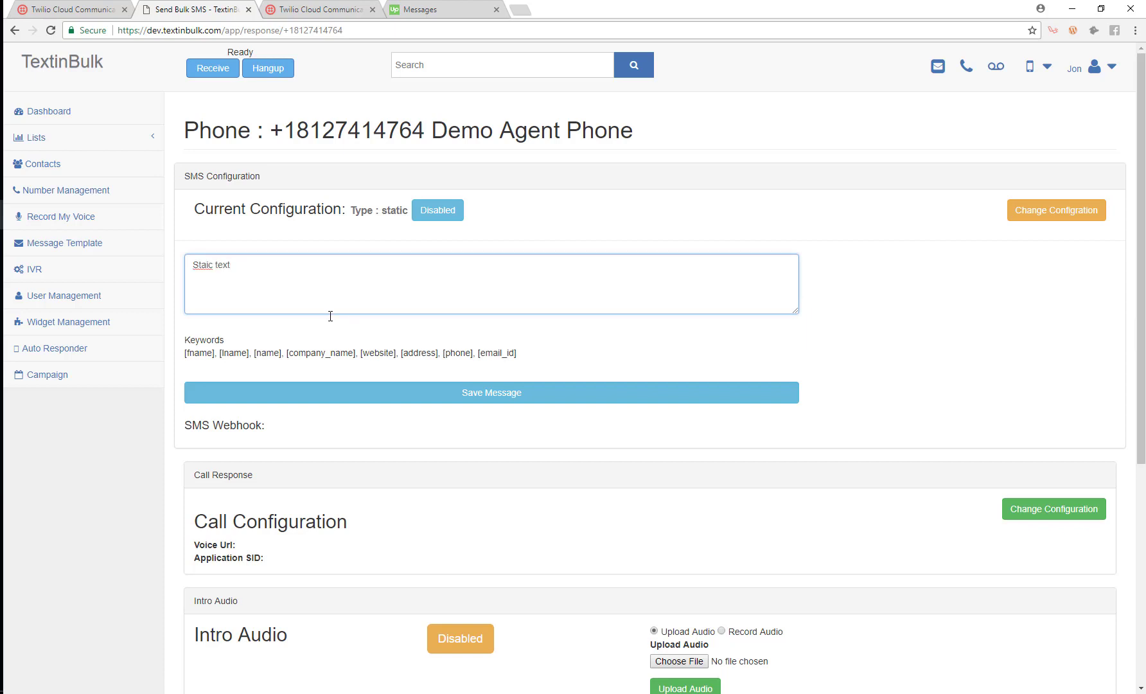
{"action": "left_click", "coordinate": [409, 392]}
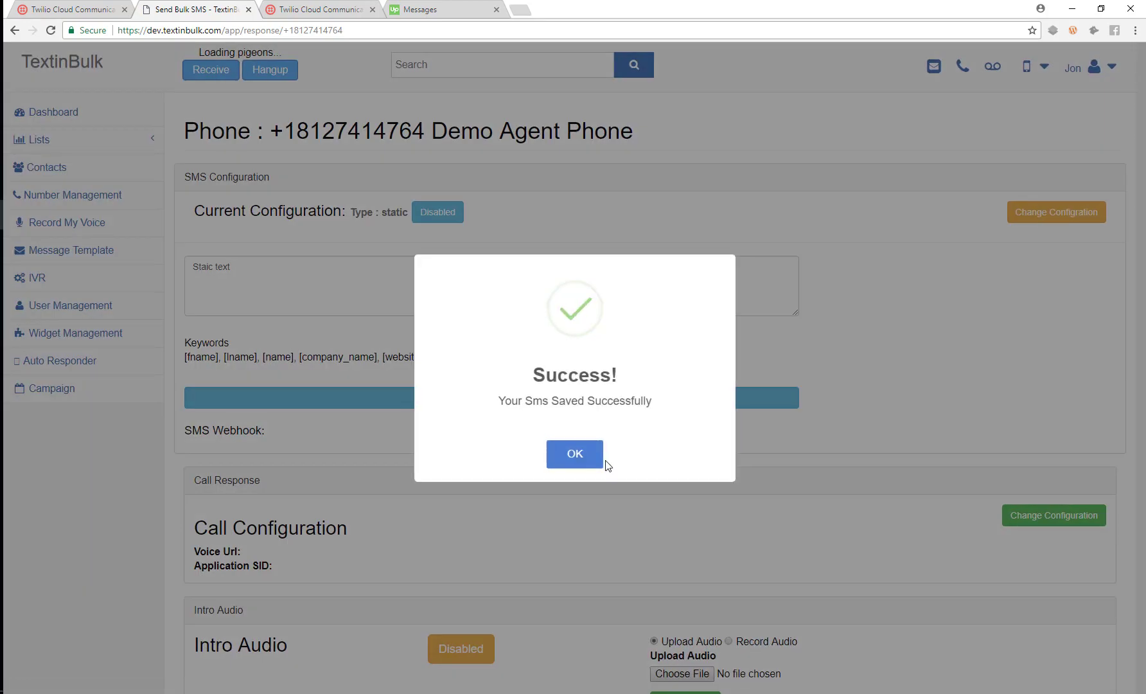
{"action": "left_click", "coordinate": [596, 457]}
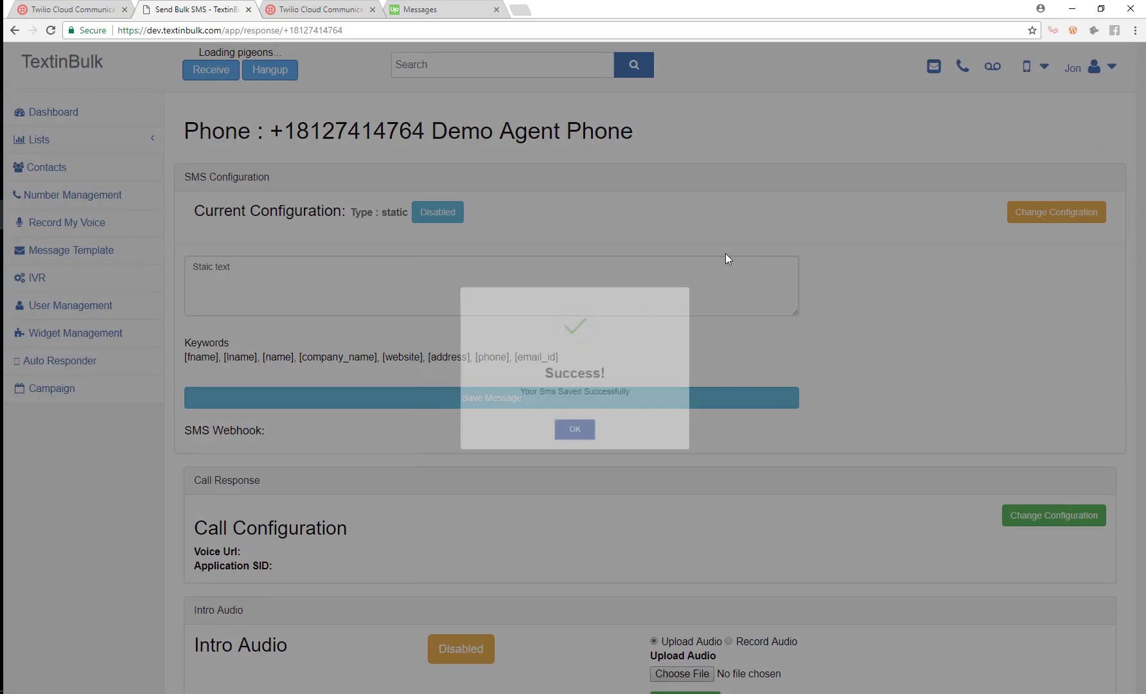
{"action": "left_click_drag", "start_coordinate": [335, 274], "coordinate": [158, 259]}
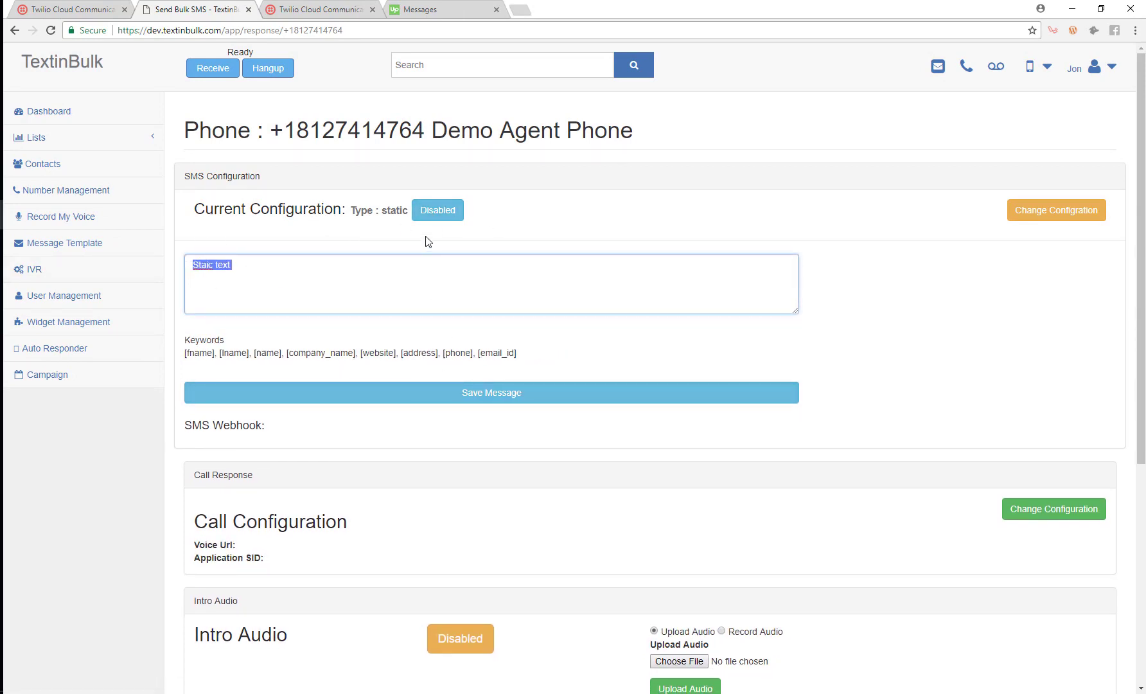
{"action": "left_click", "coordinate": [439, 213]}
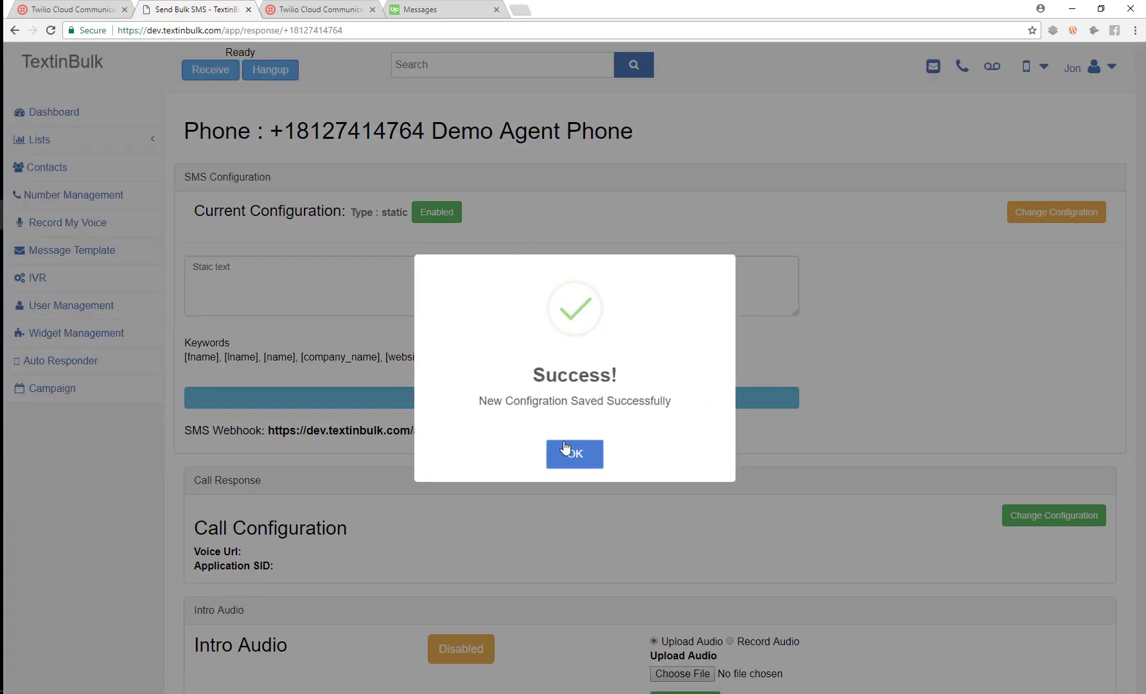
{"action": "left_click", "coordinate": [565, 448]}
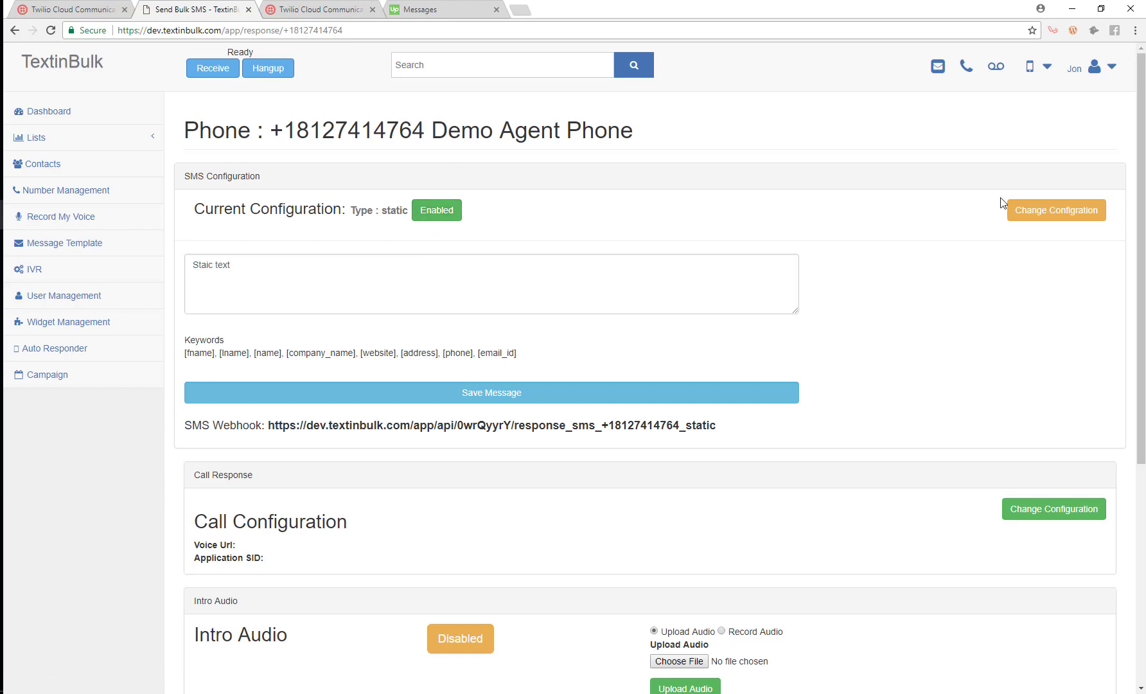
- Change the SMS response type to No Response (Validation End Point) and highlight the webhook URL
{"action": "left_click", "coordinate": [1019, 214]}
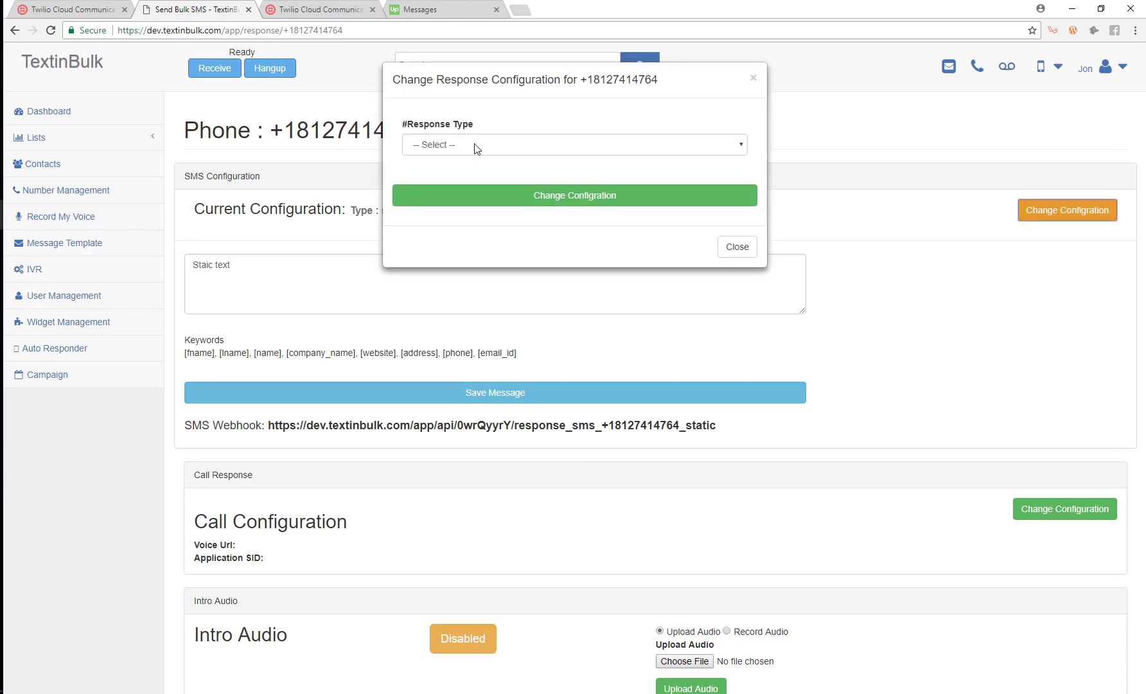
{"action": "left_click", "coordinate": [474, 145]}
{"action": "left_click", "coordinate": [437, 184]}
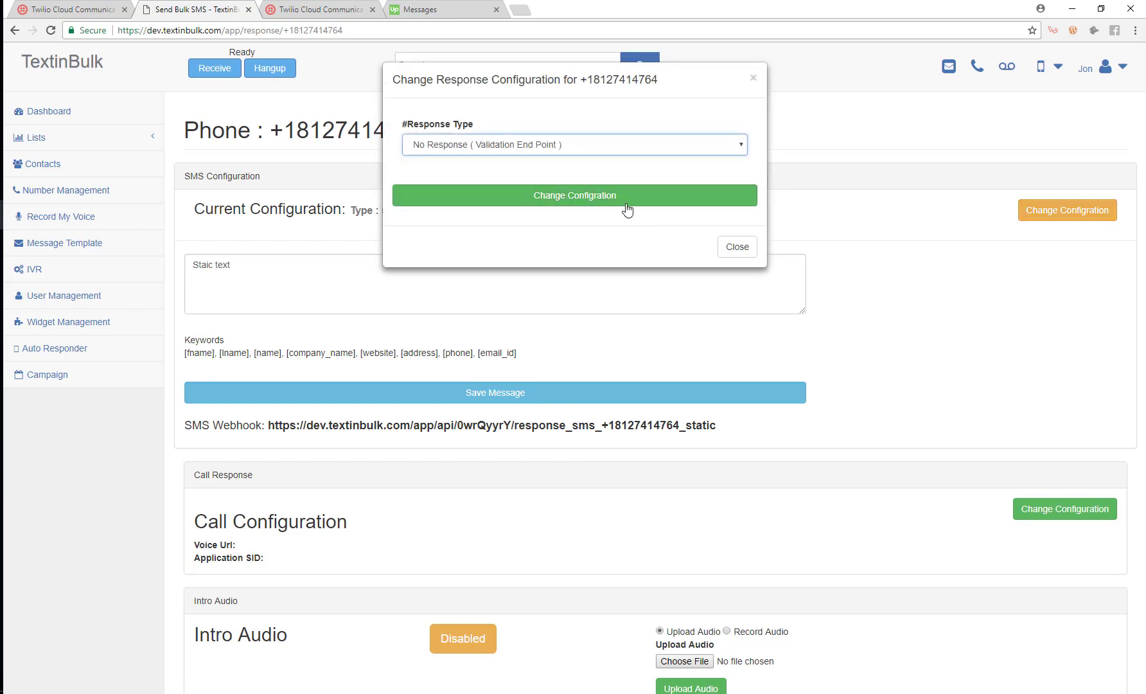
{"action": "left_click", "coordinate": [540, 202]}
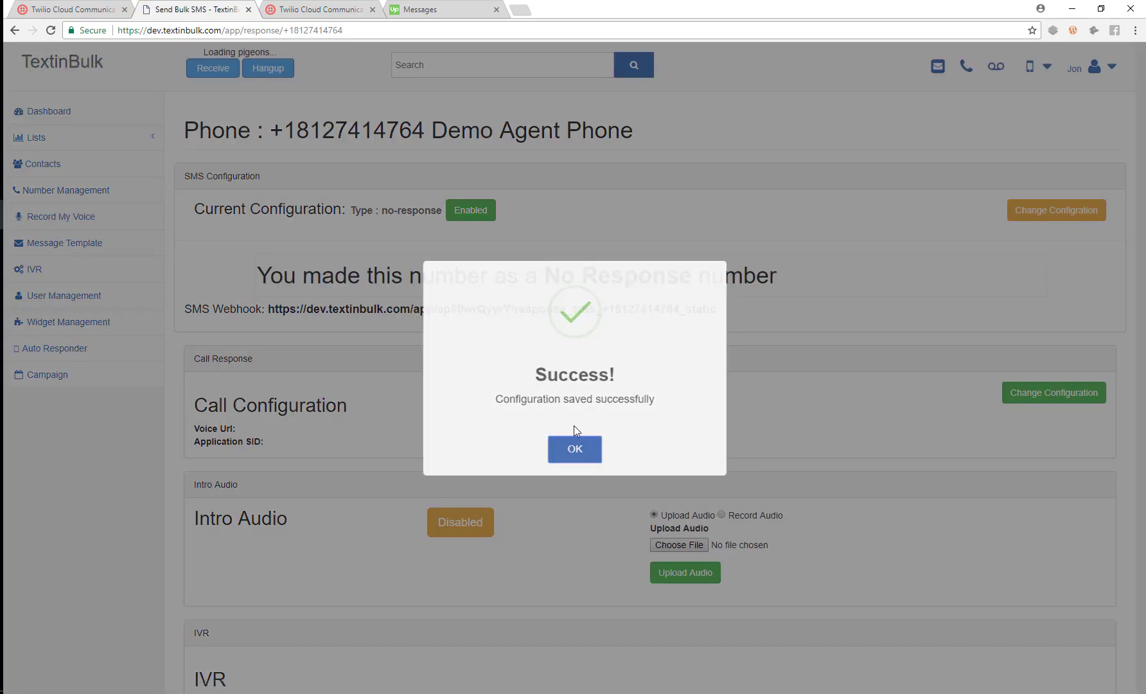
{"action": "left_click", "coordinate": [575, 452]}
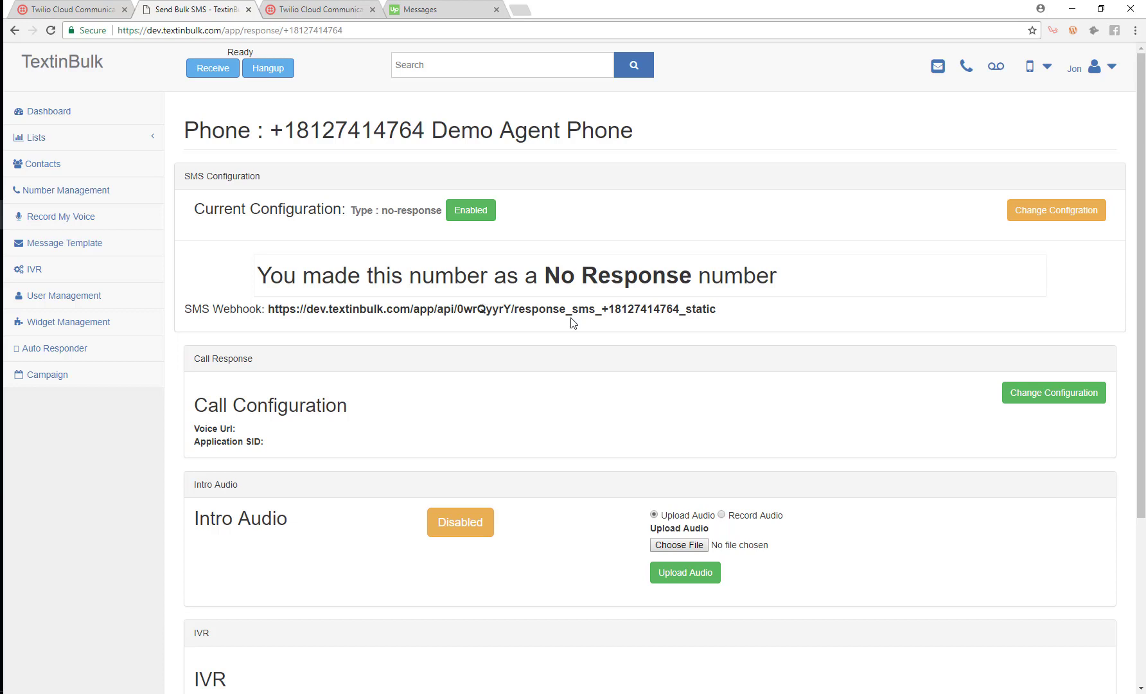
{"action": "left_click_drag", "start_coordinate": [718, 314], "coordinate": [257, 312]}
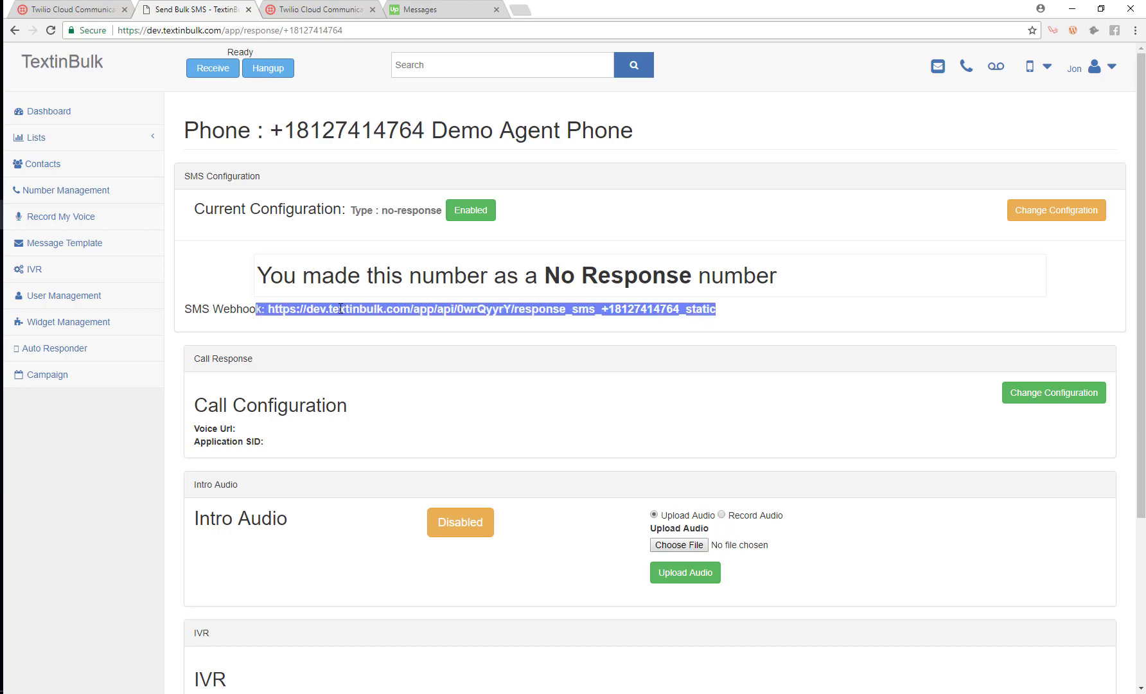
{"action": "left_click", "coordinate": [345, 309]}
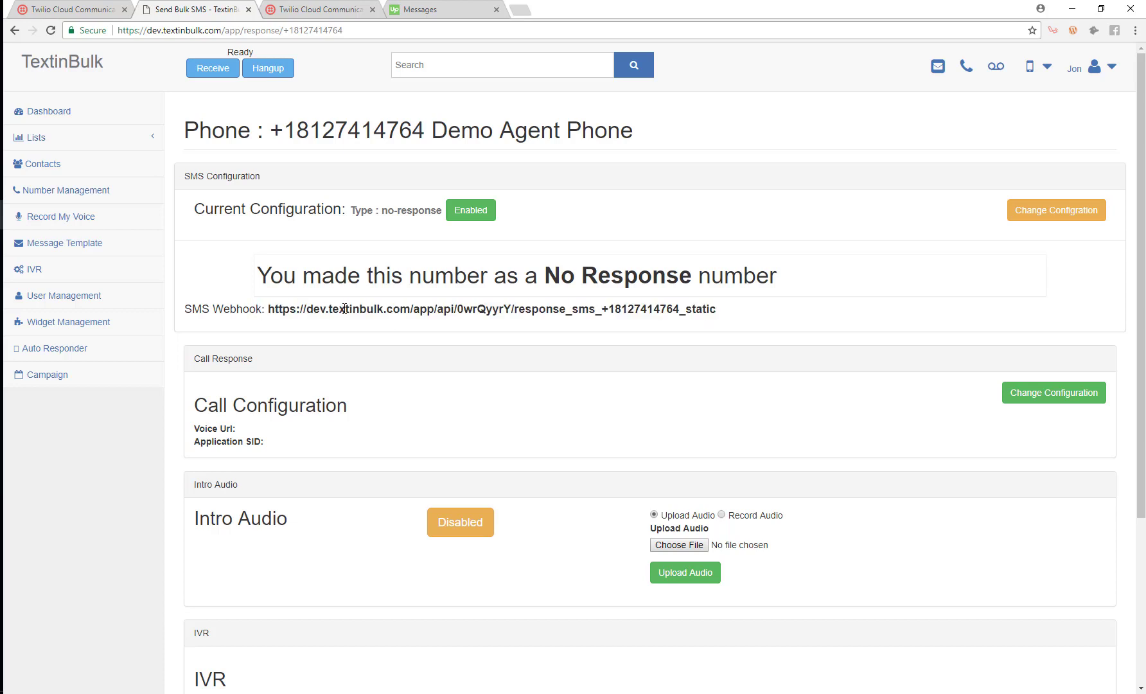
- View the empty AutoResponses list, then go back to the Dashboard
{"action": "left_click", "coordinate": [57, 352]}
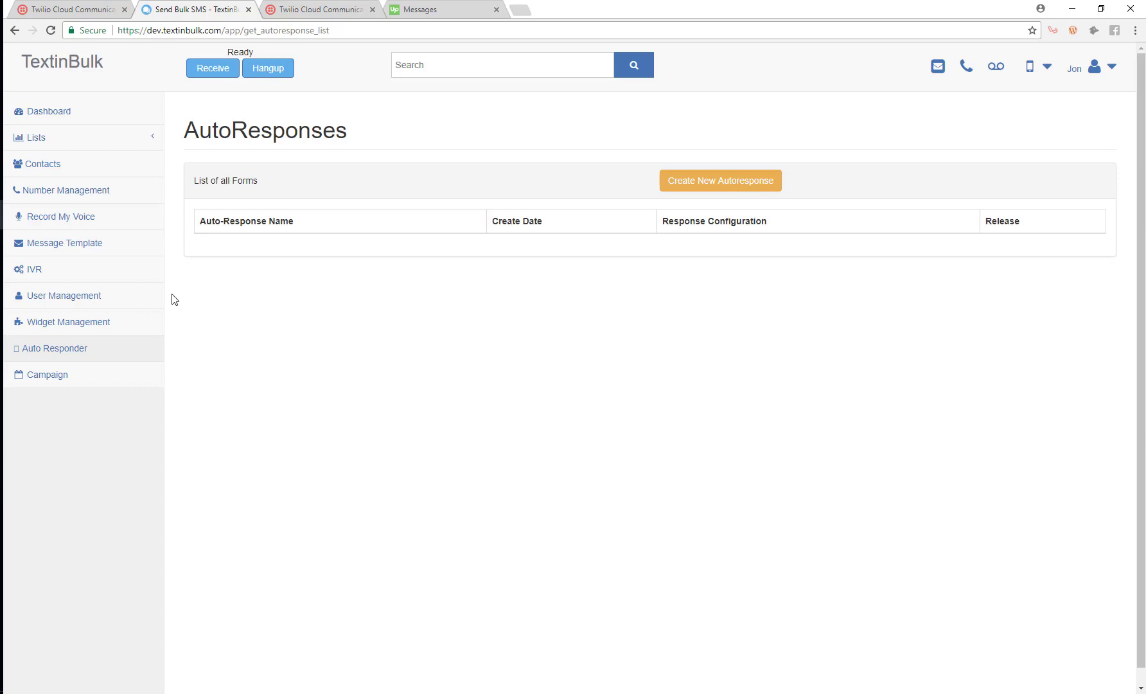
{"action": "left_click", "coordinate": [67, 117]}
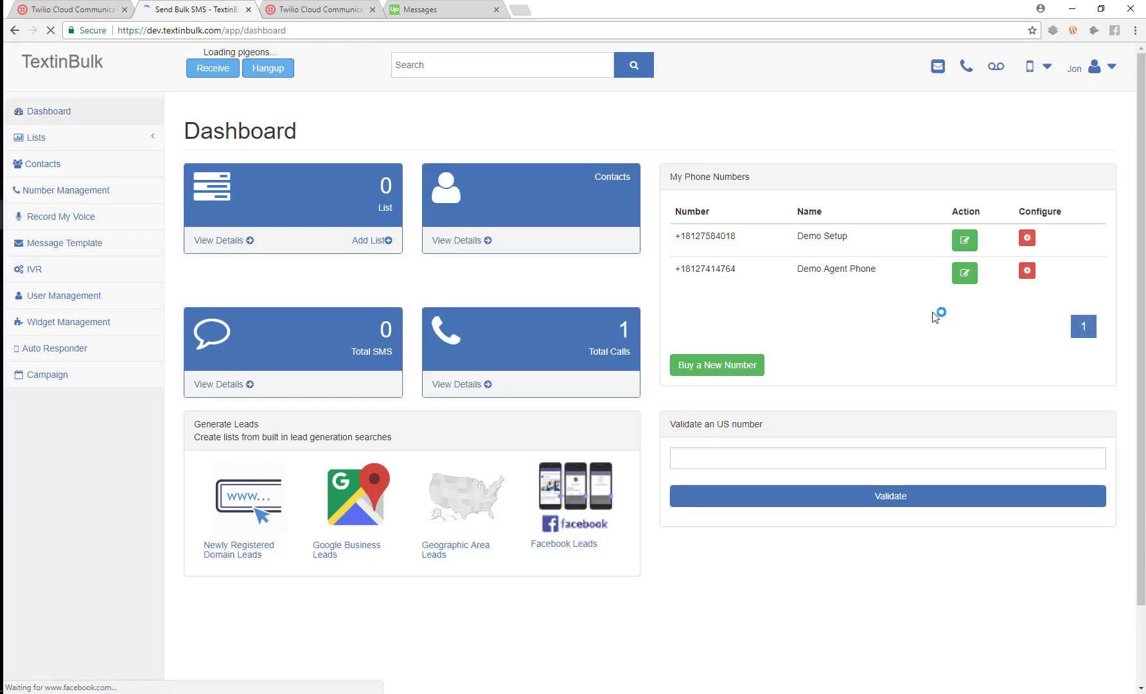
- Open Demo Agent Phone's settings and review the SMS Response Type options without changing them
{"action": "left_click", "coordinate": [1028, 271]}
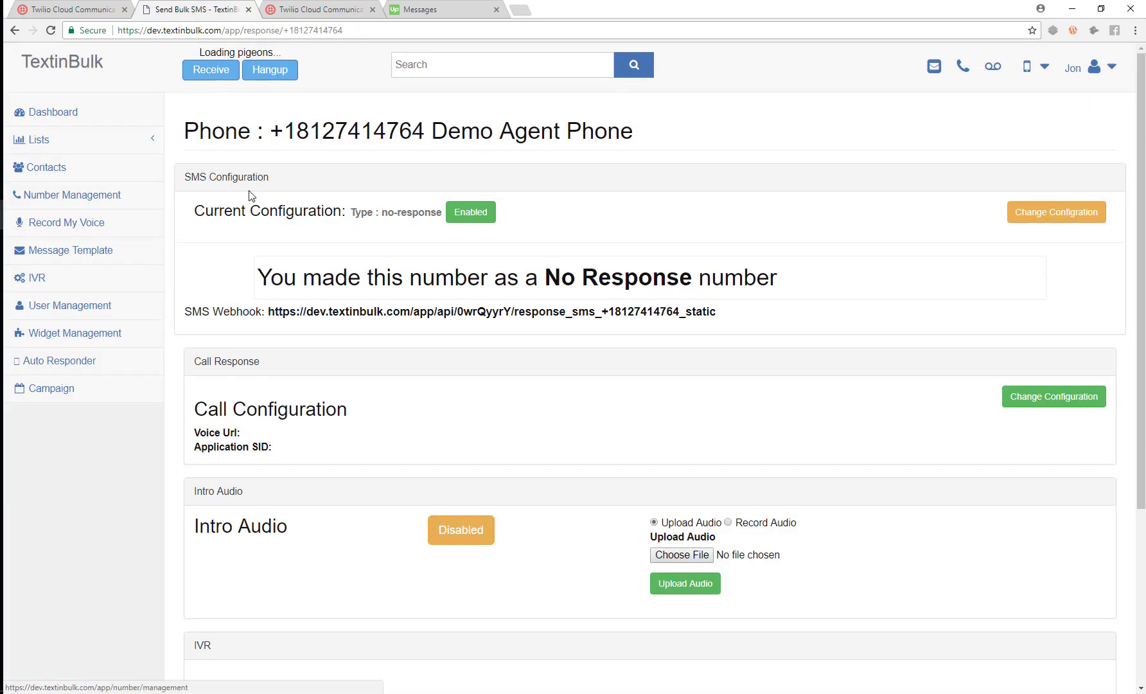
{"action": "left_click", "coordinate": [1036, 212]}
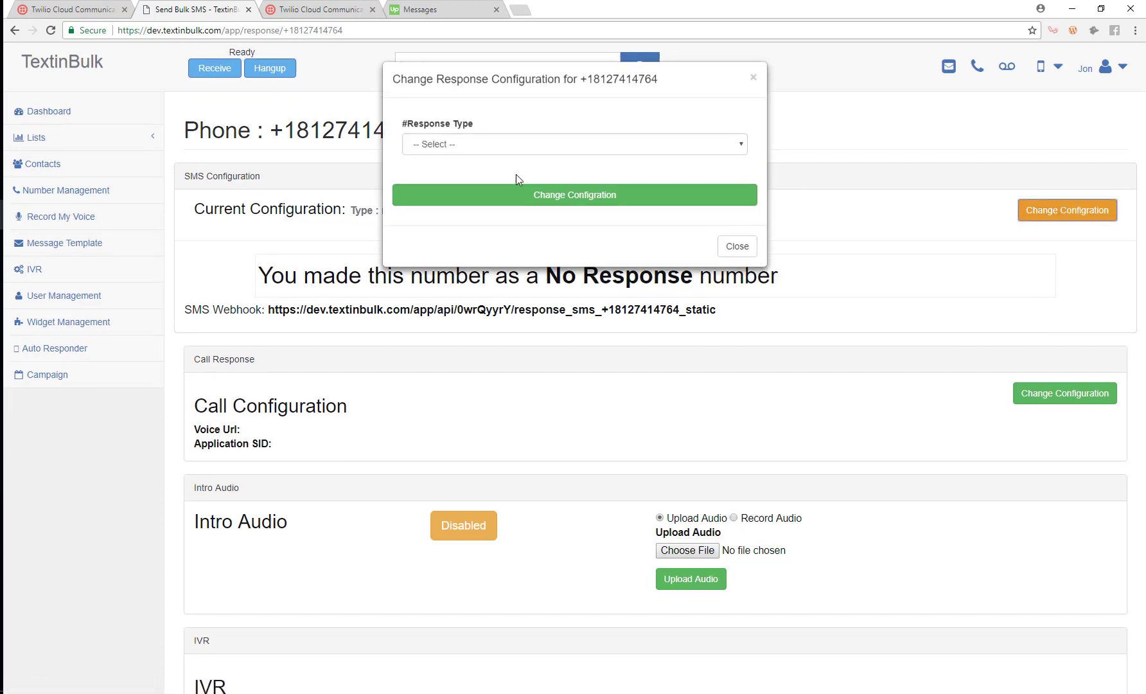
{"action": "left_click", "coordinate": [499, 145]}
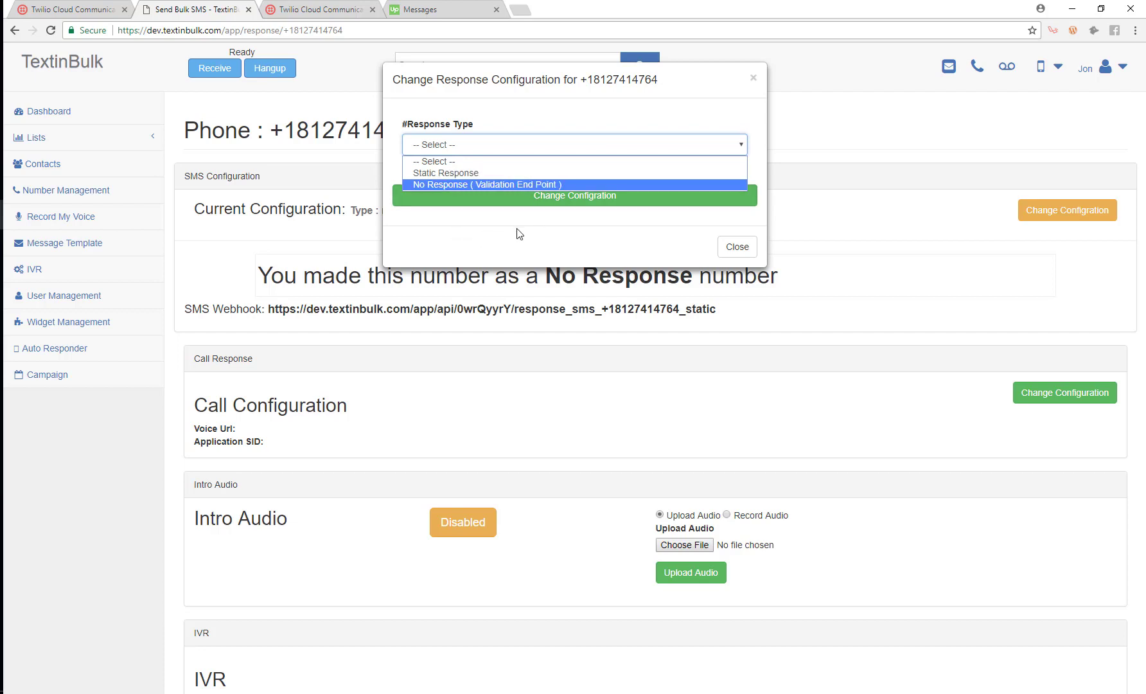
{"action": "left_click", "coordinate": [580, 126]}
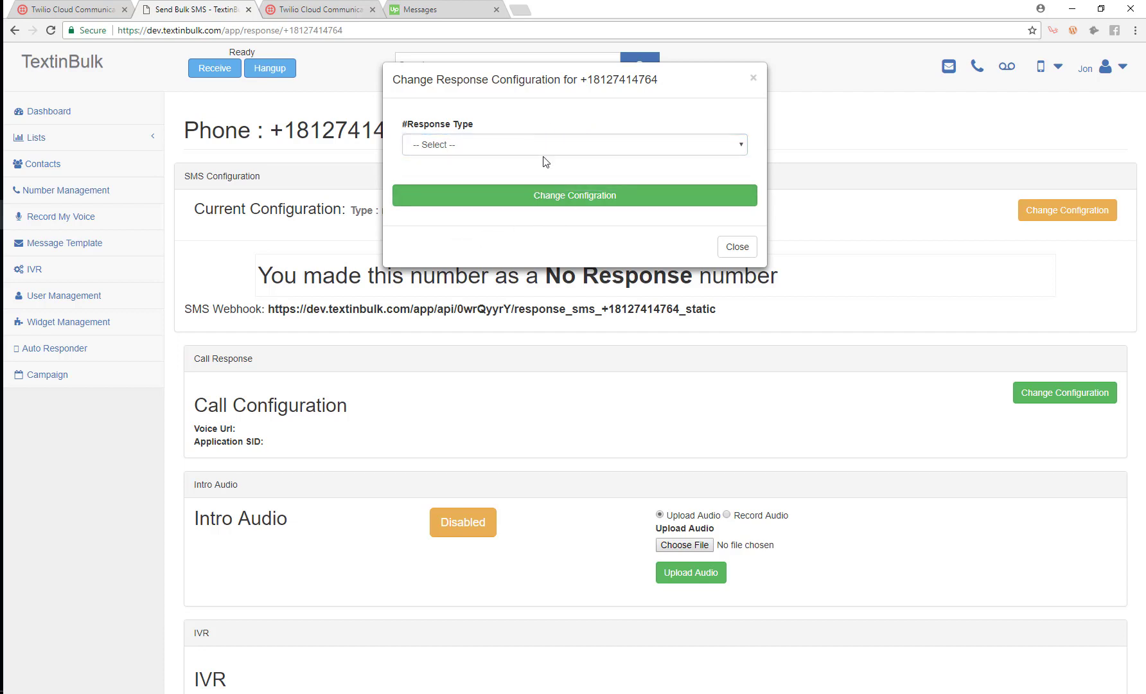
{"action": "left_click", "coordinate": [736, 246]}
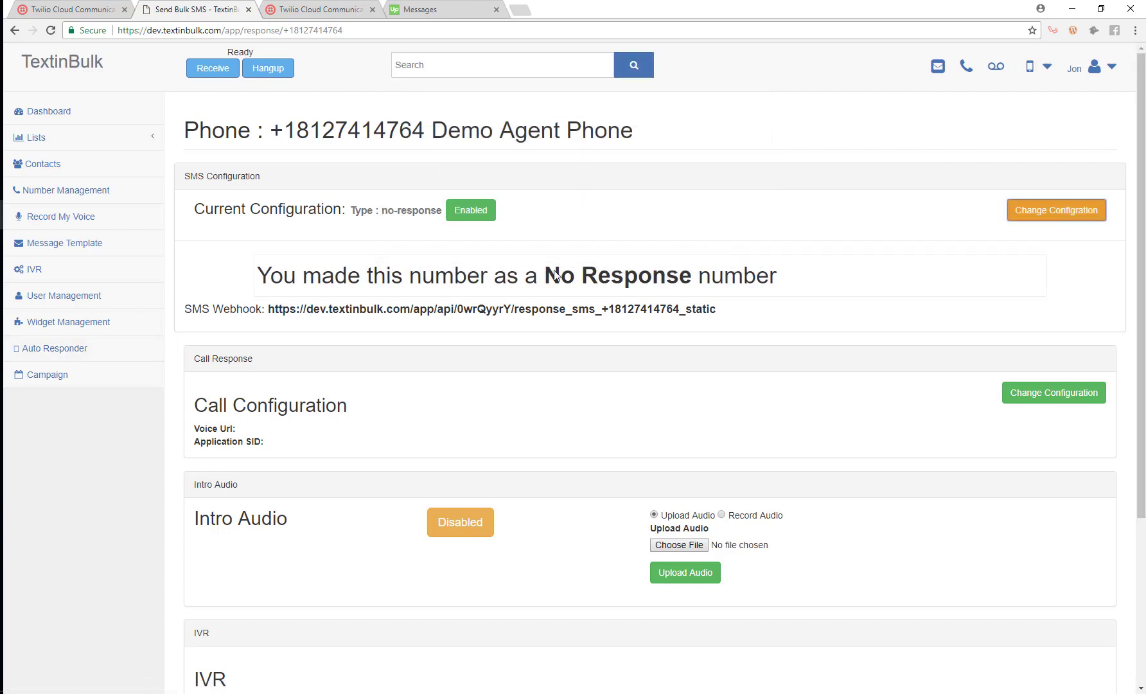
- Scroll the settings page and highlight the No Response wording of the SMS configuration
{"action": "scroll", "coordinate": [352, 208], "scroll_direction": "down", "scroll_amount": 2}
{"action": "scroll", "coordinate": [388, 136], "scroll_direction": "up", "scroll_amount": 2}
{"action": "left_click_drag", "start_coordinate": [545, 275], "coordinate": [693, 276]}
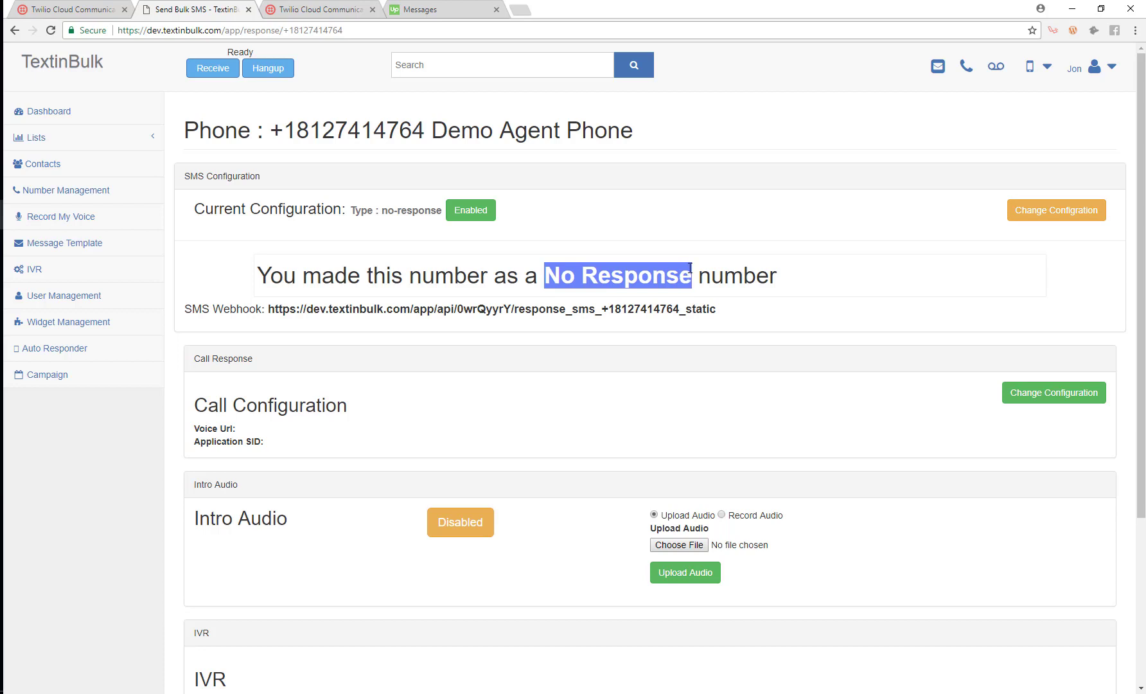
{"action": "left_click", "coordinate": [683, 250]}
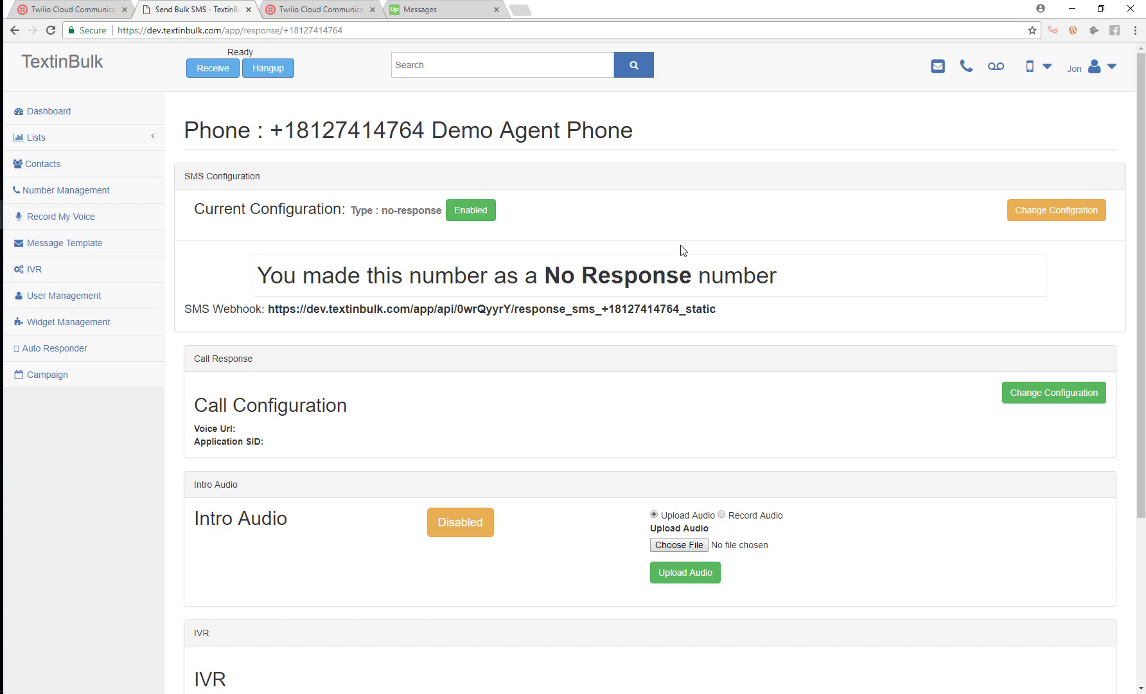
{"action": "scroll", "coordinate": [271, 324], "scroll_direction": "down", "scroll_amount": 2}
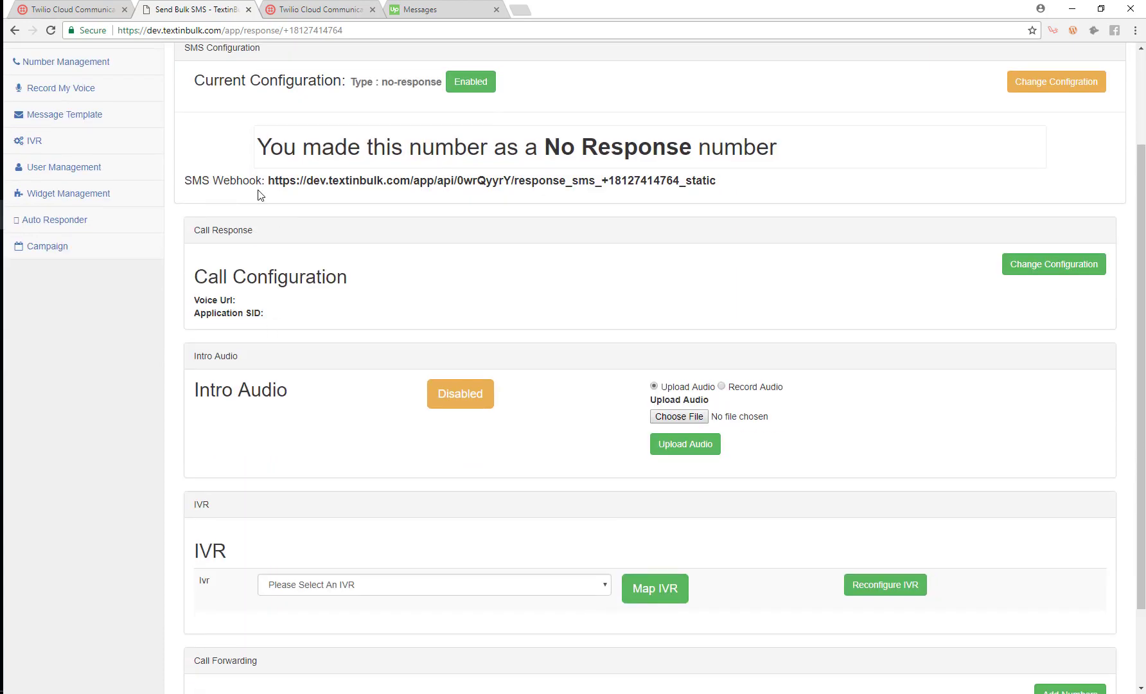
{"action": "scroll", "coordinate": [308, 371], "scroll_direction": "up", "scroll_amount": 1}
{"action": "scroll", "coordinate": [228, 299], "scroll_direction": "down", "scroll_amount": 2}
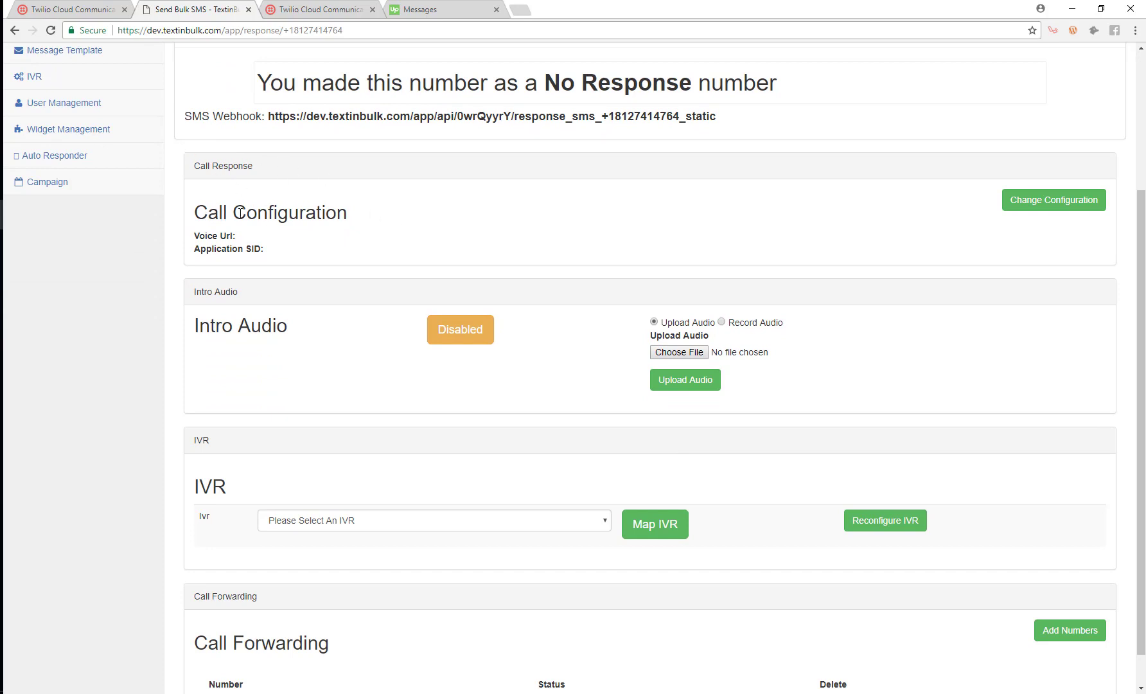
- Link Demo Agent Phone's call handling to the Incoming Call TwiML app and save
{"action": "left_click", "coordinate": [1034, 205]}
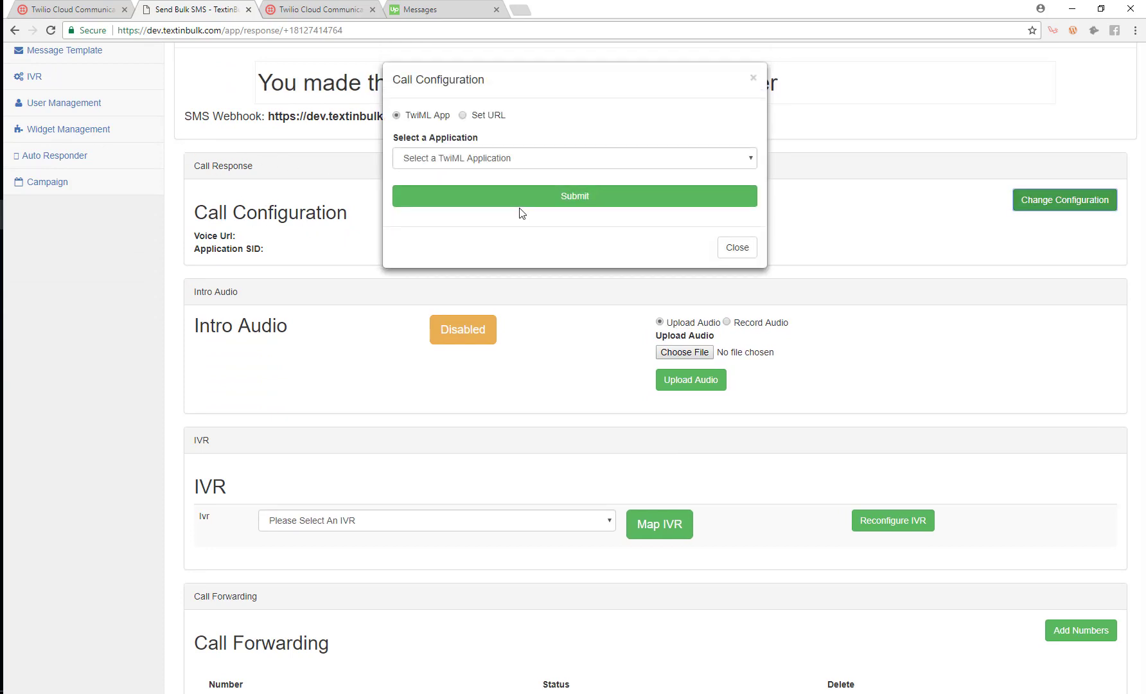
{"action": "left_click", "coordinate": [513, 160]}
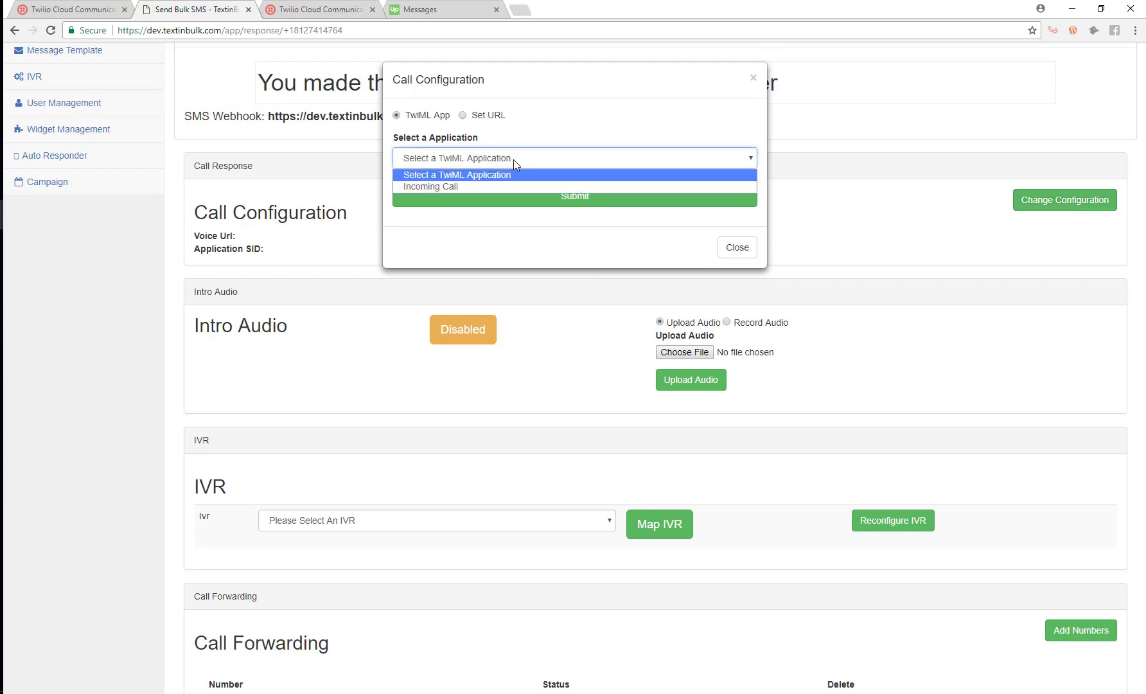
{"action": "left_click", "coordinate": [462, 116]}
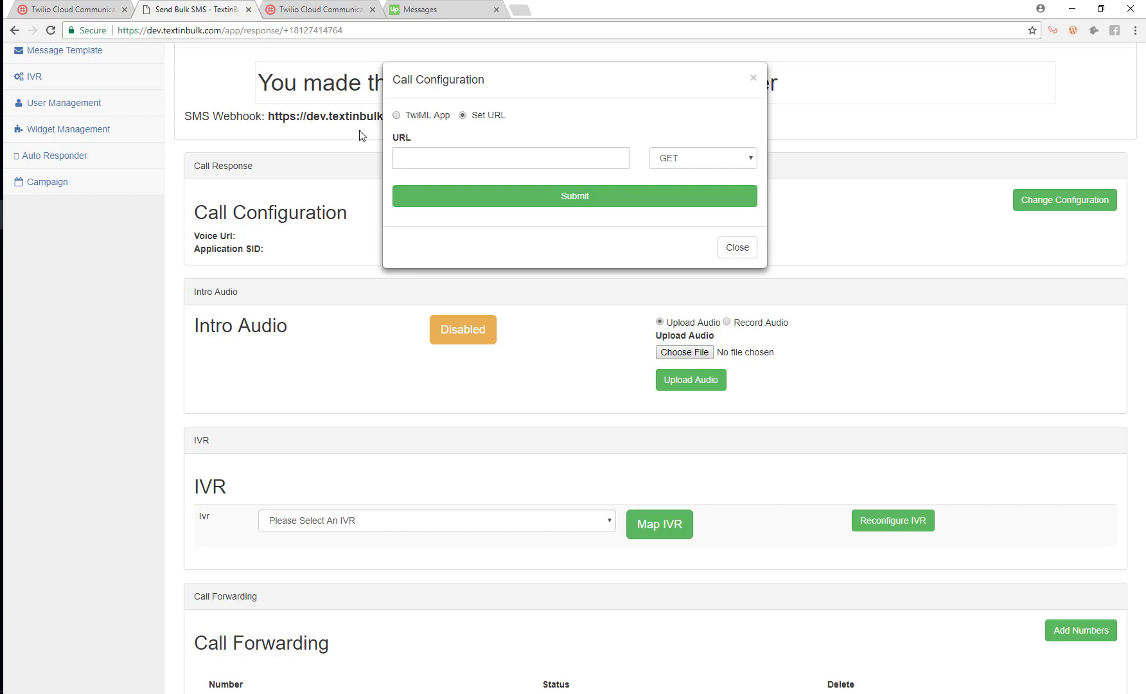
{"action": "left_click", "coordinate": [406, 121]}
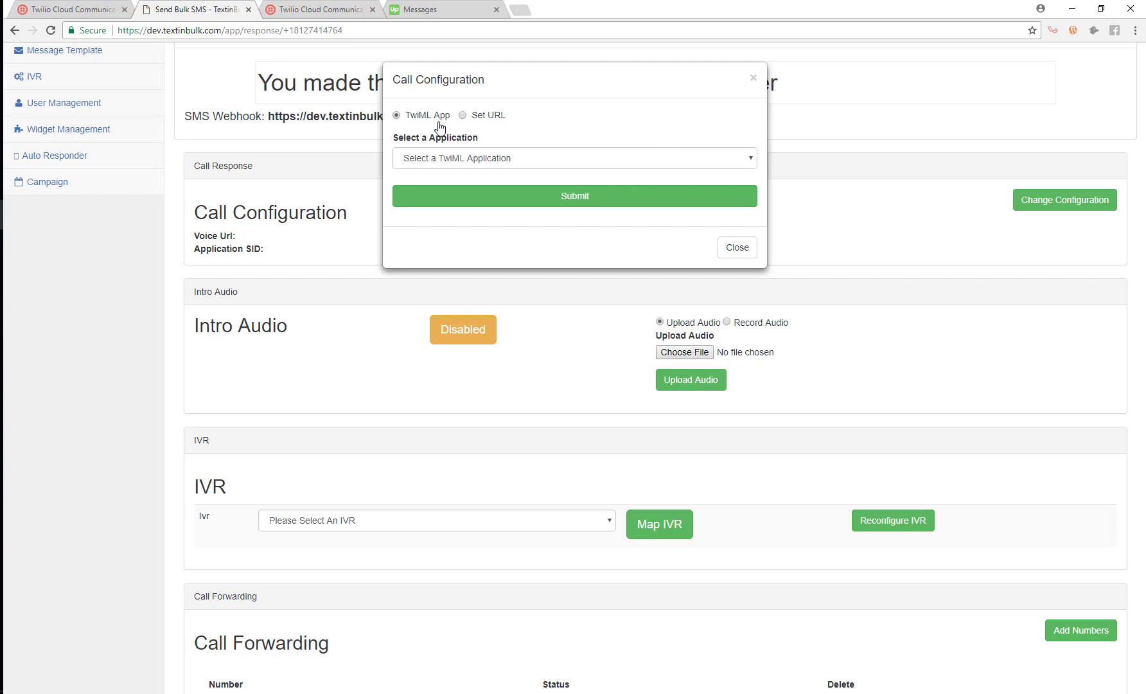
{"action": "left_click", "coordinate": [486, 161]}
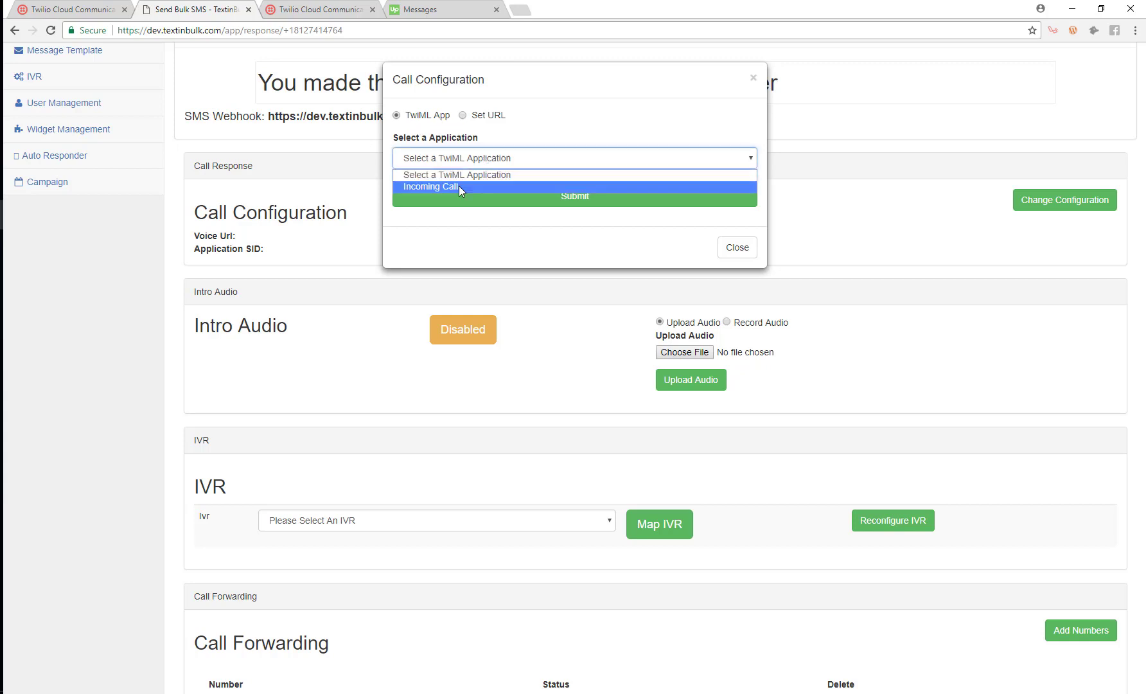
{"action": "left_click", "coordinate": [459, 186]}
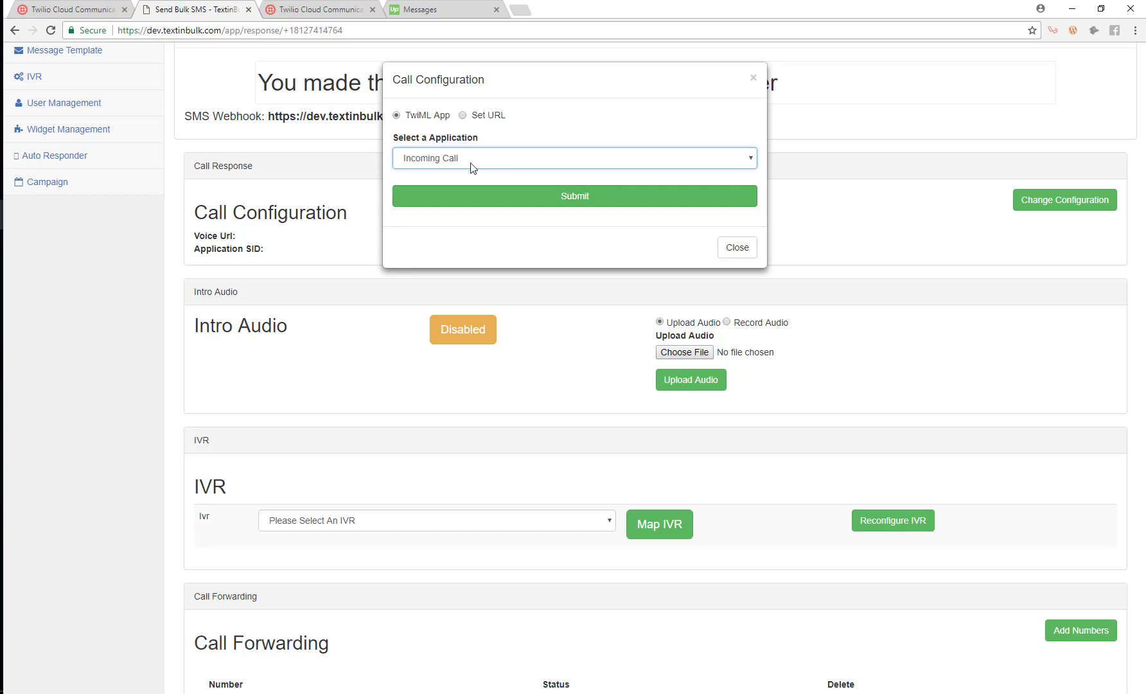
{"action": "left_click", "coordinate": [574, 198]}
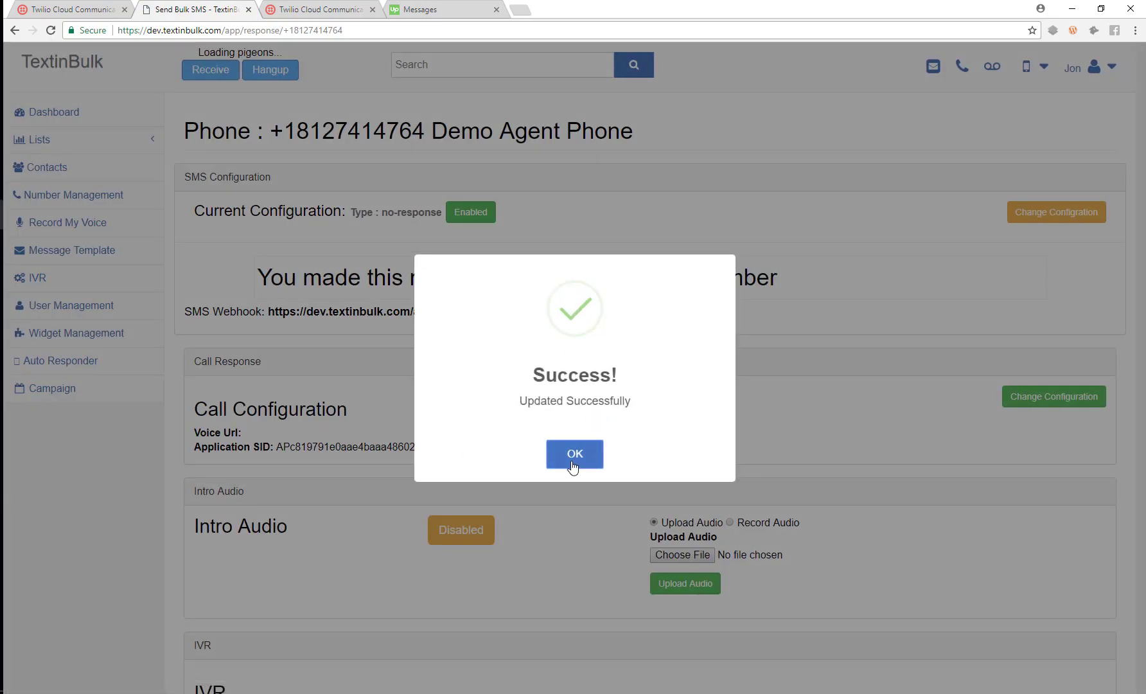
{"action": "left_click", "coordinate": [577, 454]}
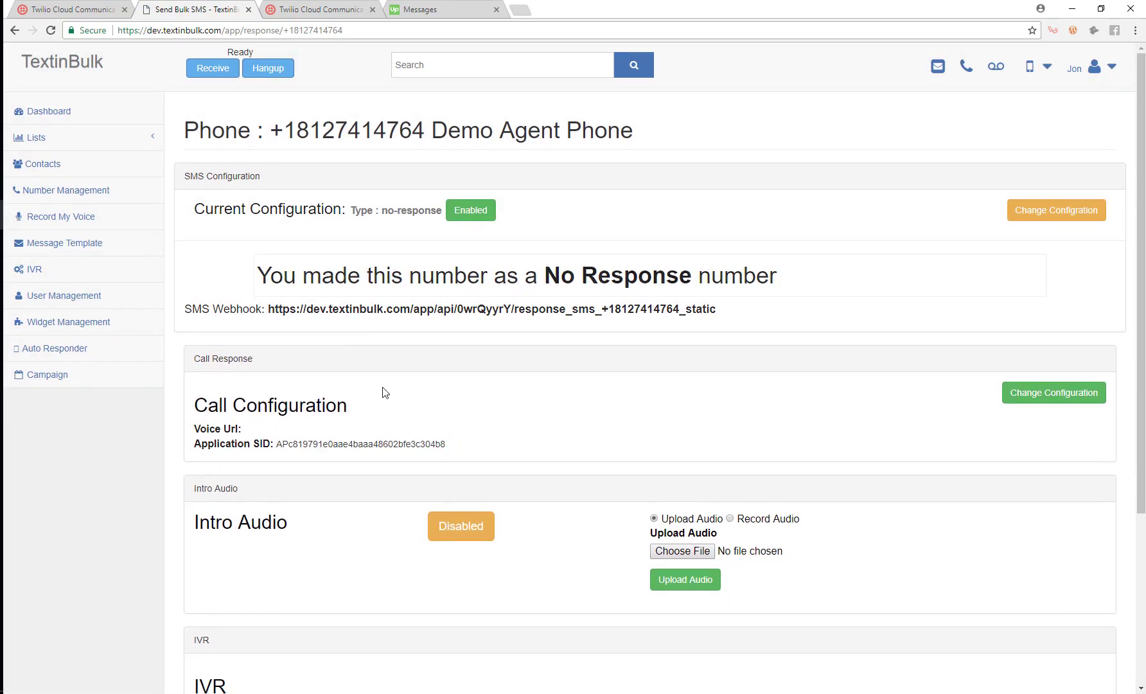
{"action": "scroll", "coordinate": [384, 392], "scroll_direction": "down", "scroll_amount": 3}
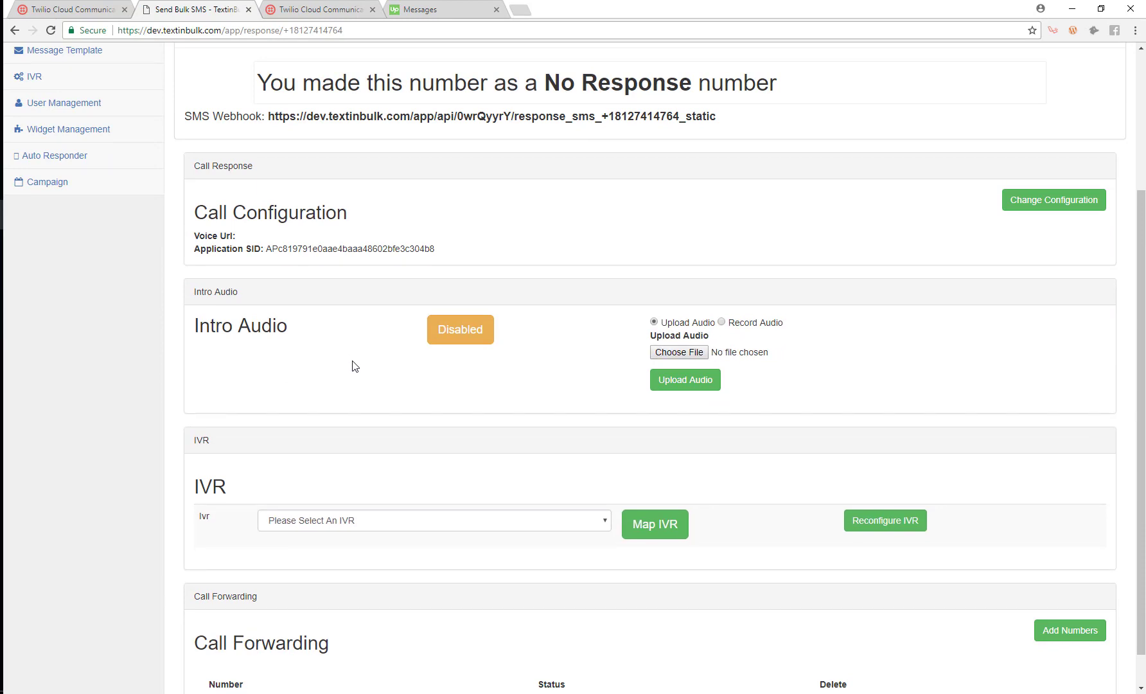
{"action": "scroll", "coordinate": [352, 365], "scroll_direction": "down", "scroll_amount": 1}
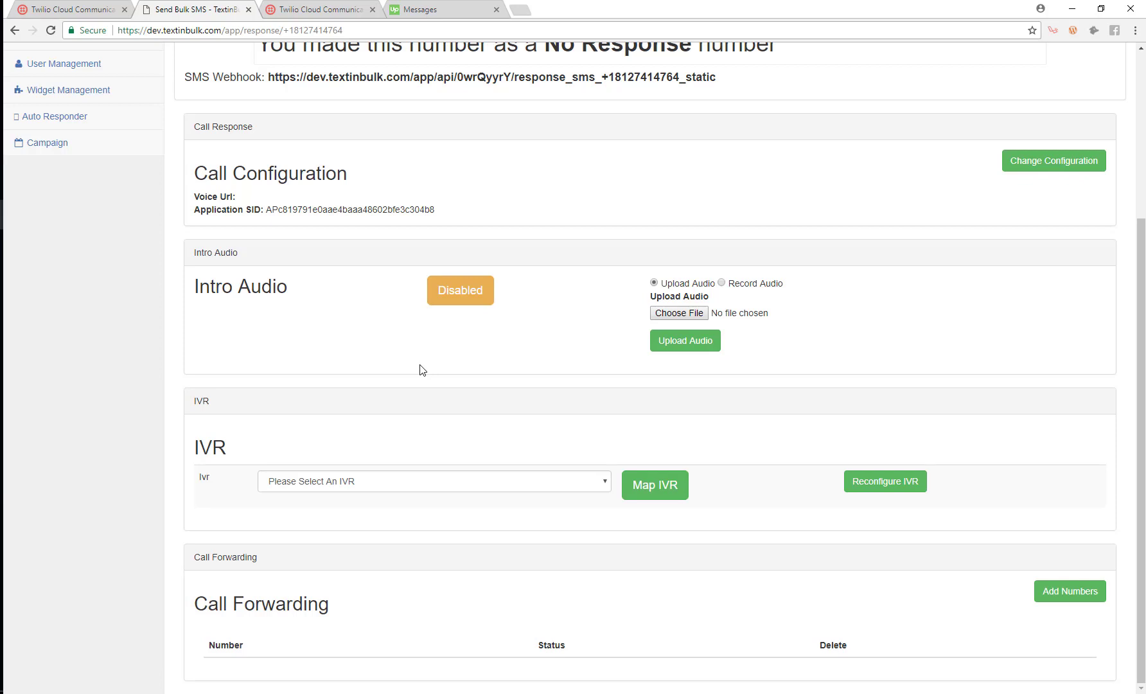
{"action": "left_click_drag", "start_coordinate": [239, 253], "coordinate": [194, 252]}
{"action": "left_click", "coordinate": [223, 317]}
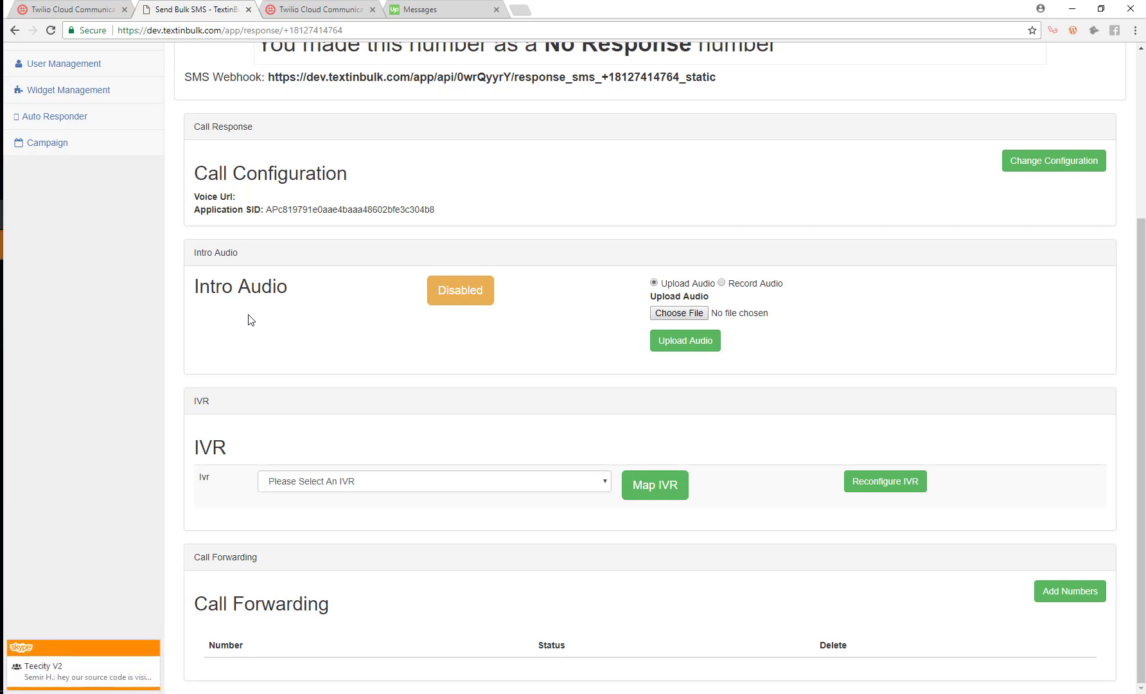
{"action": "scroll", "coordinate": [321, 212], "scroll_direction": "up", "scroll_amount": 3}
{"action": "double_click", "coordinate": [381, 97]}
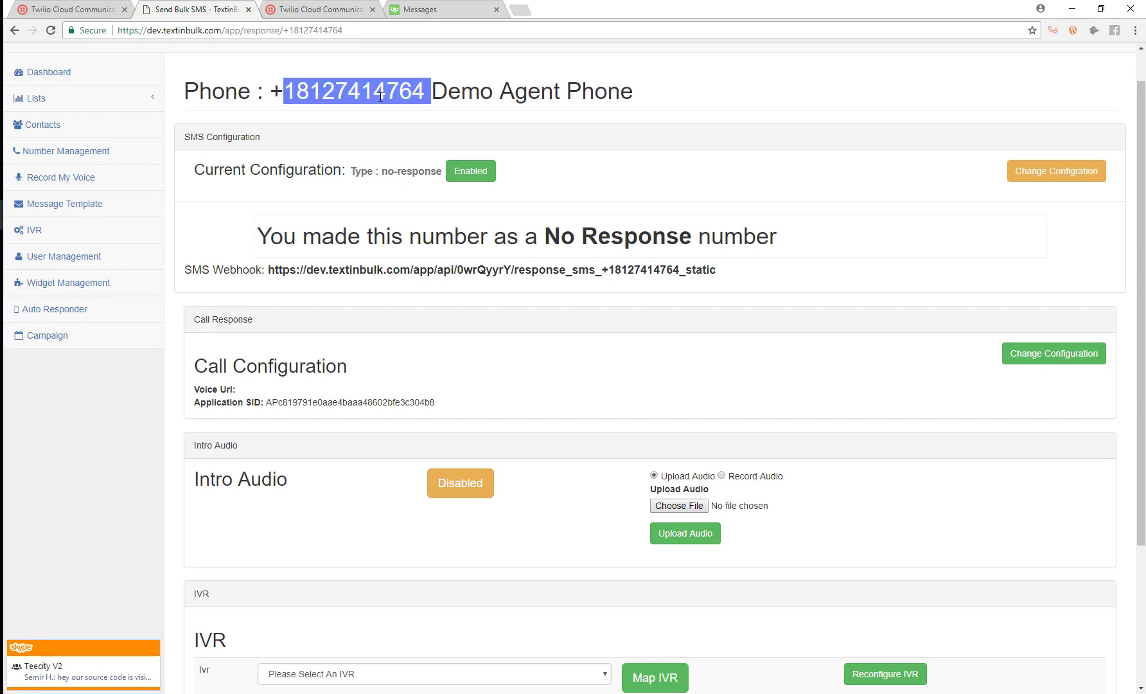
{"action": "scroll", "coordinate": [327, 396], "scroll_direction": "down", "scroll_amount": 3}
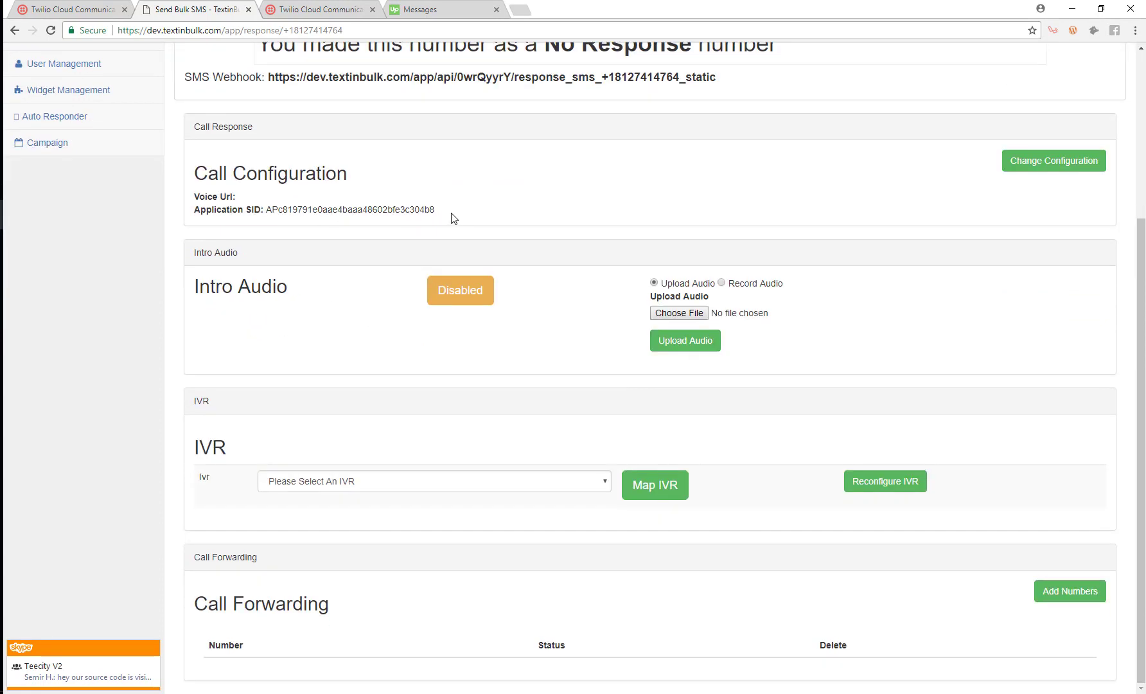
{"action": "left_click_drag", "start_coordinate": [450, 216], "coordinate": [268, 210]}
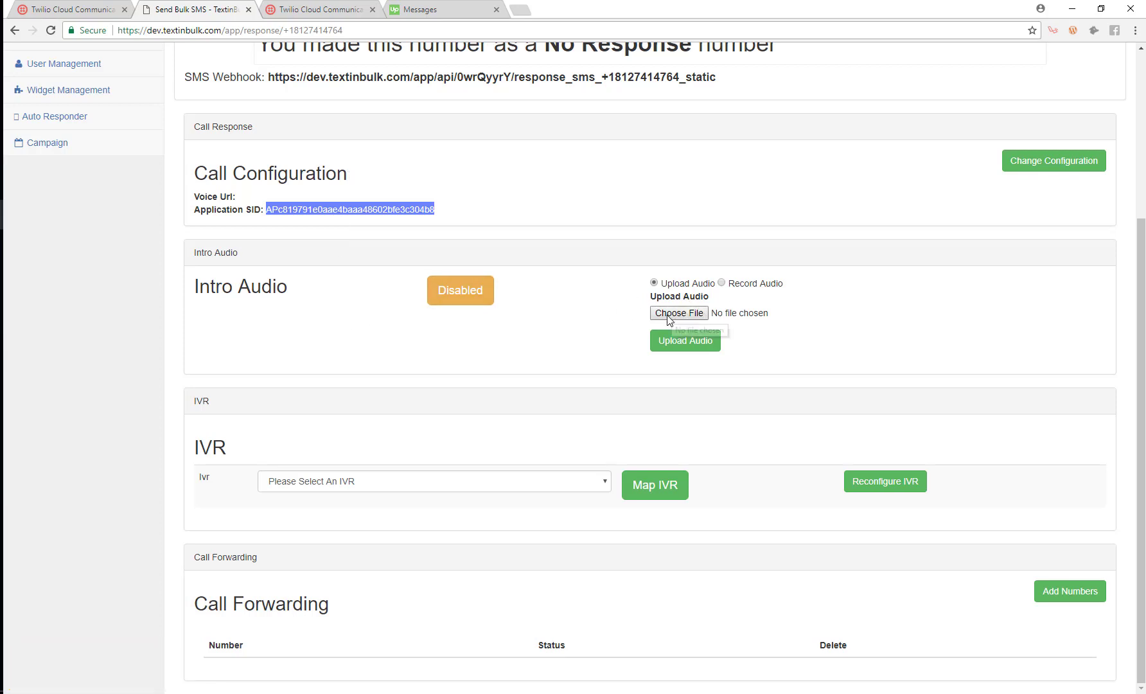
- Record a six-second greeting and set it as Demo Agent Phone's Intro Audio
{"action": "left_click", "coordinate": [723, 284]}
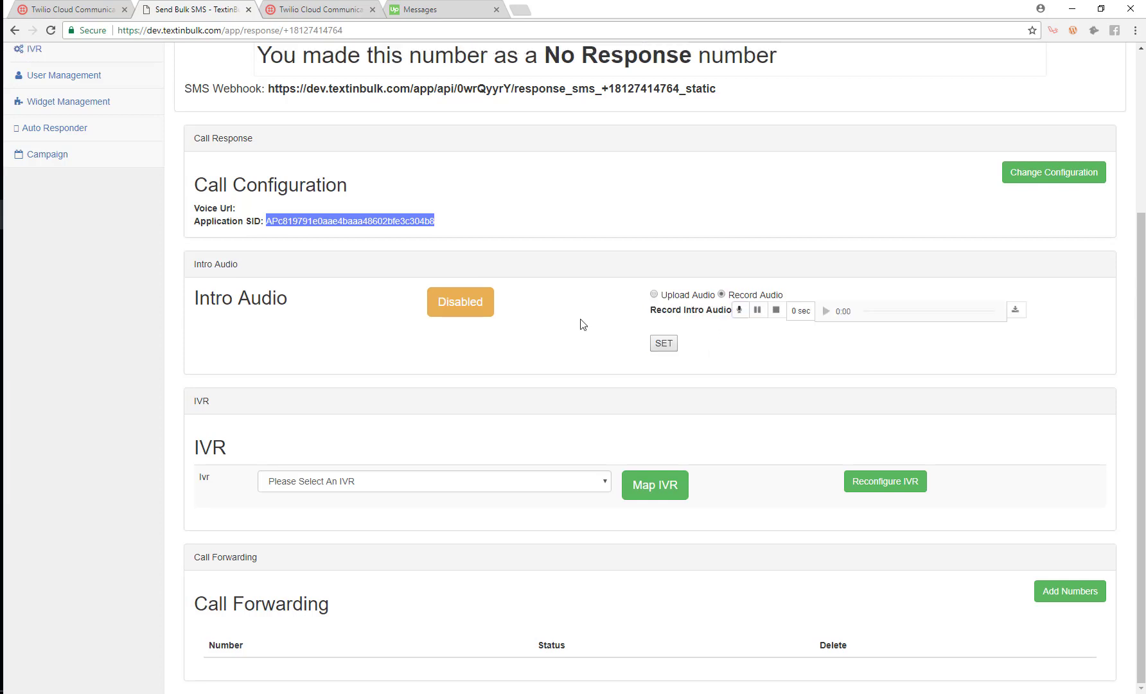
{"action": "left_click", "coordinate": [740, 310]}
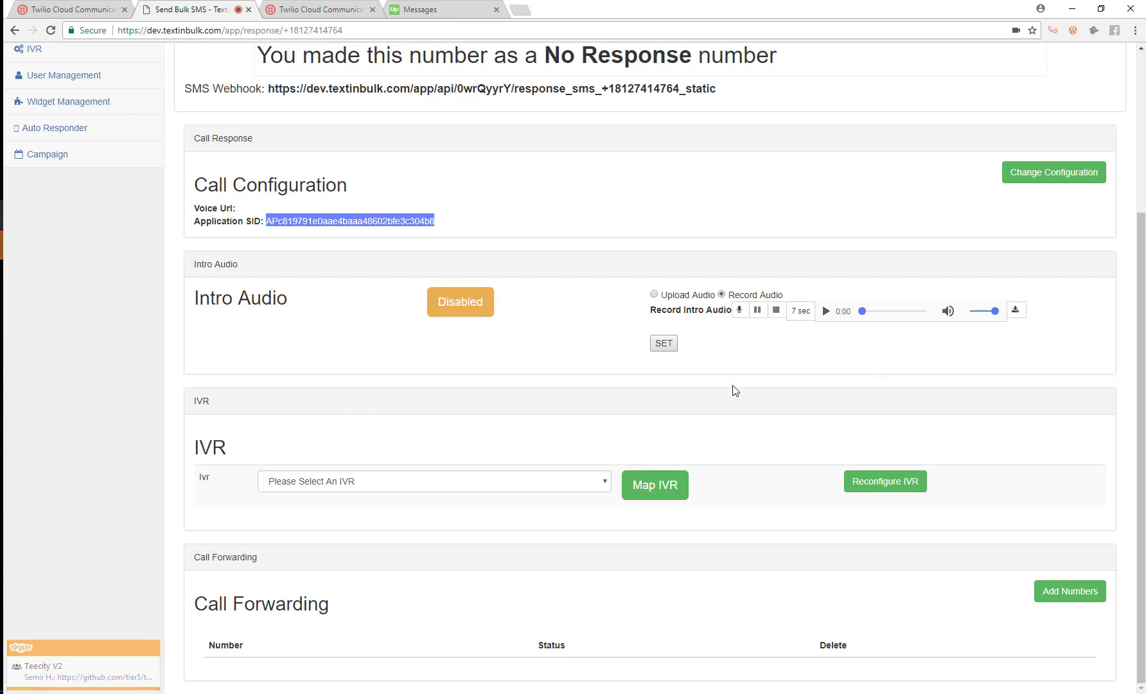
{"action": "left_click", "coordinate": [665, 345]}
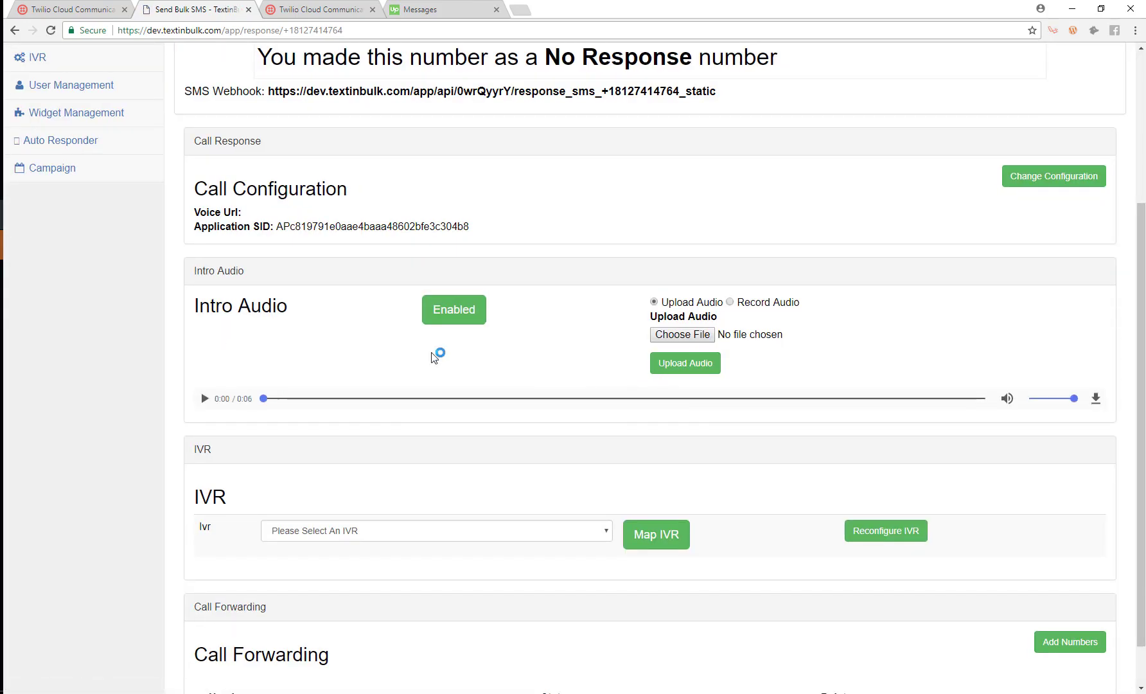
{"action": "scroll", "coordinate": [299, 325], "scroll_direction": "down", "scroll_amount": 1}
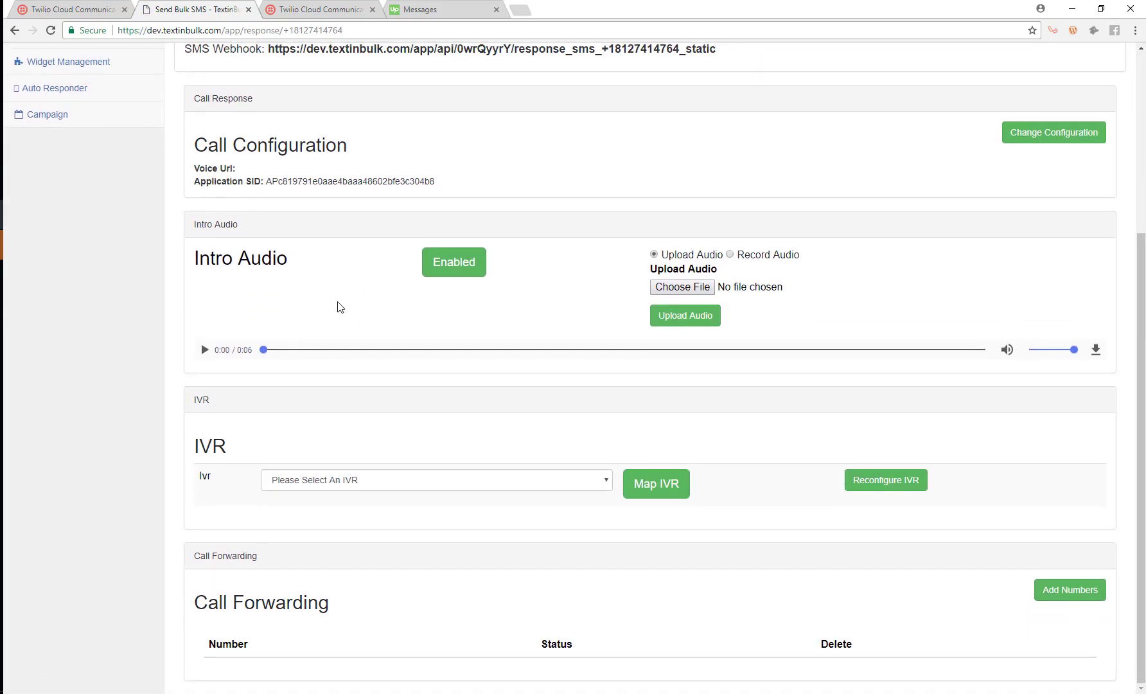
{"action": "scroll", "coordinate": [338, 305], "scroll_direction": "up", "scroll_amount": 4}
{"action": "scroll", "coordinate": [446, 385], "scroll_direction": "down", "scroll_amount": 1}
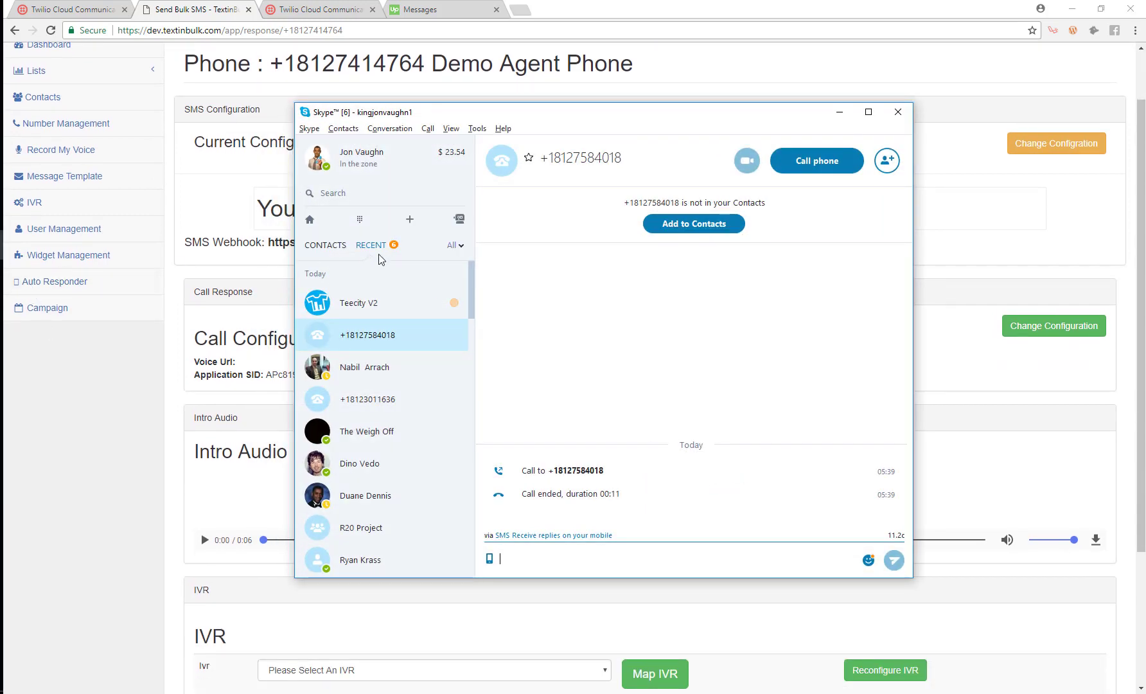
- Place and end quick Skype test calls, and preview the recorded intro audio
{"action": "left_click", "coordinate": [811, 168]}
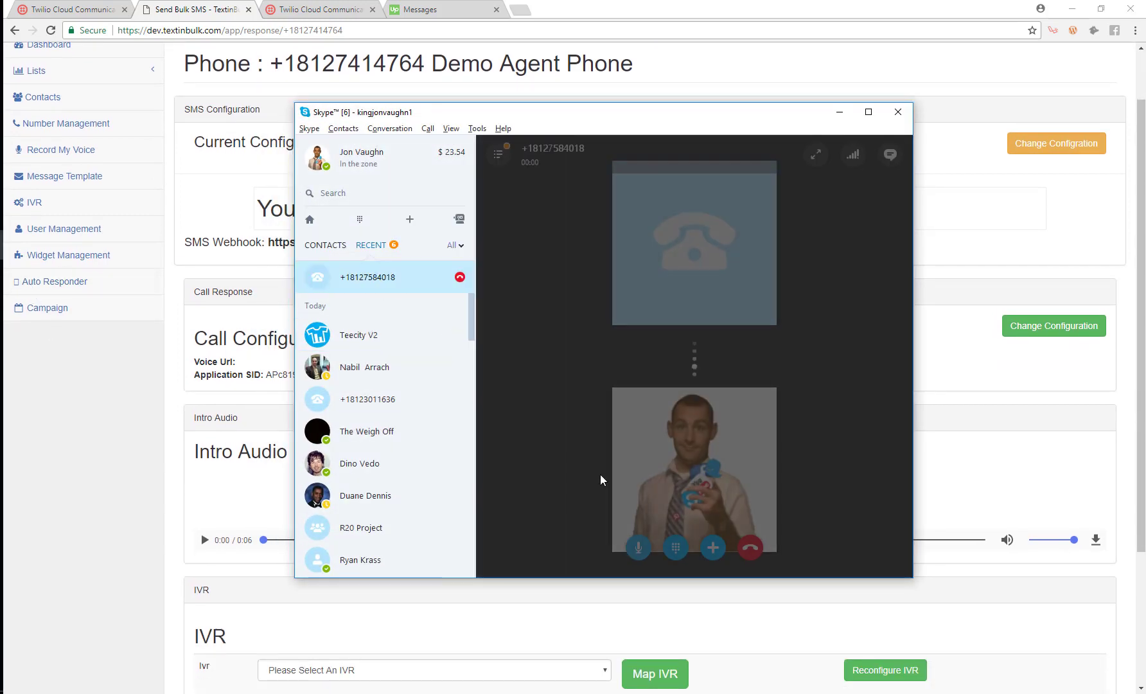
{"action": "left_click", "coordinate": [444, 94]}
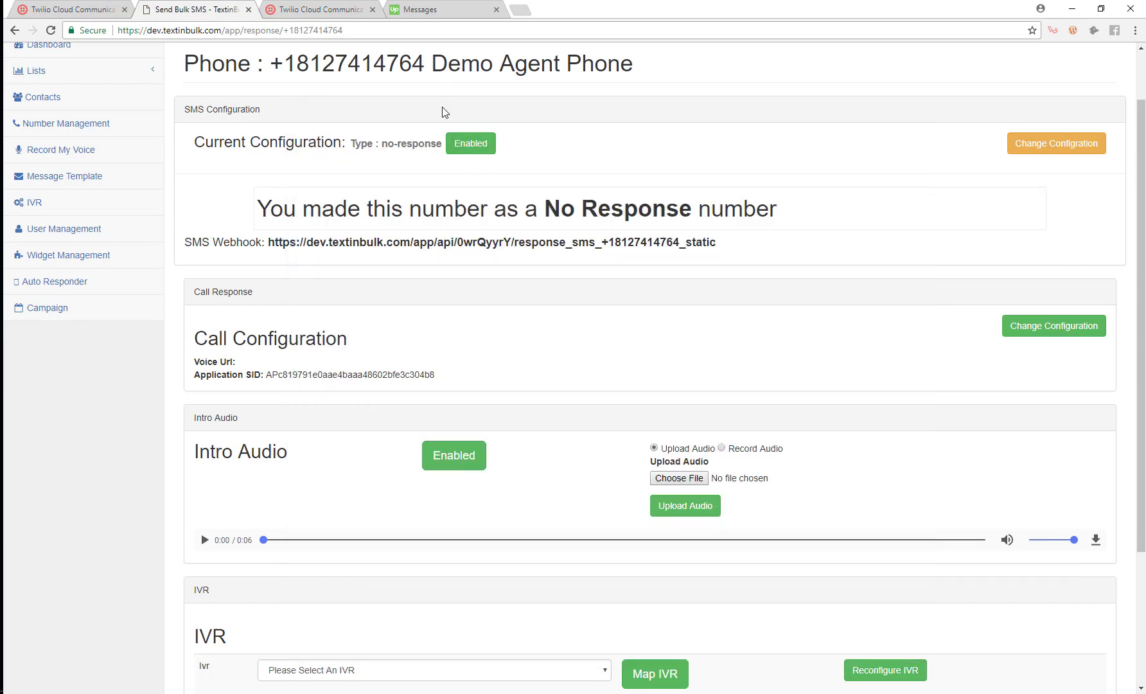
{"action": "scroll", "coordinate": [443, 97], "scroll_direction": "up", "scroll_amount": 1}
{"action": "key", "text": "alt+Tab"}
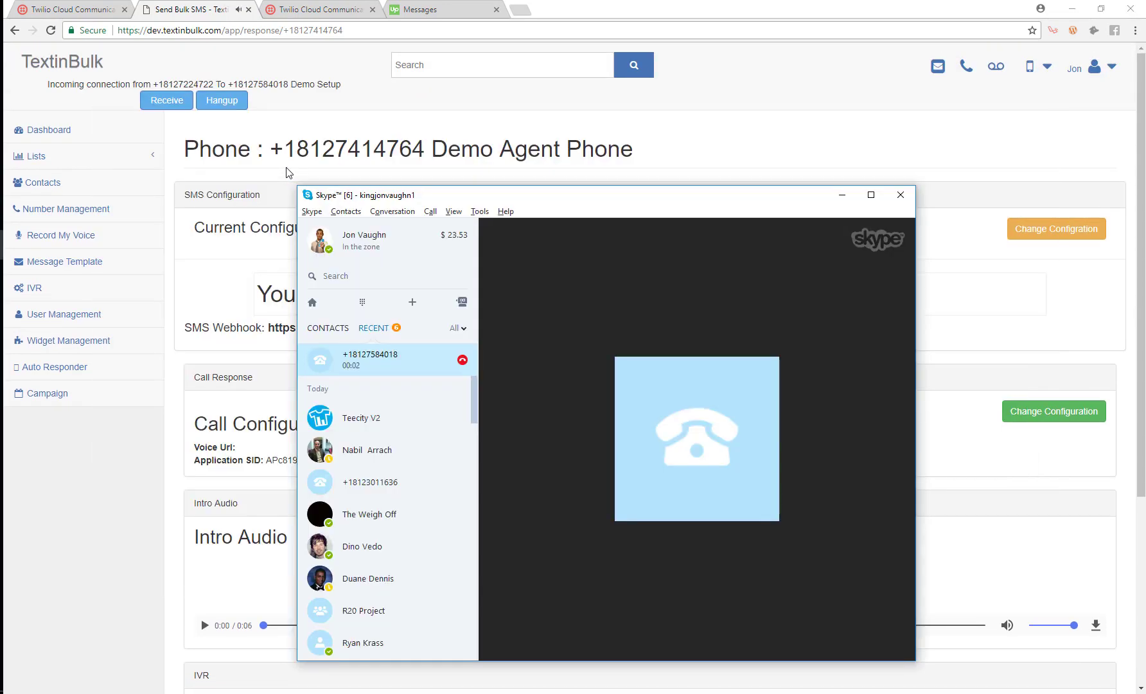
{"action": "left_click", "coordinate": [754, 631]}
{"action": "left_click", "coordinate": [205, 607]}
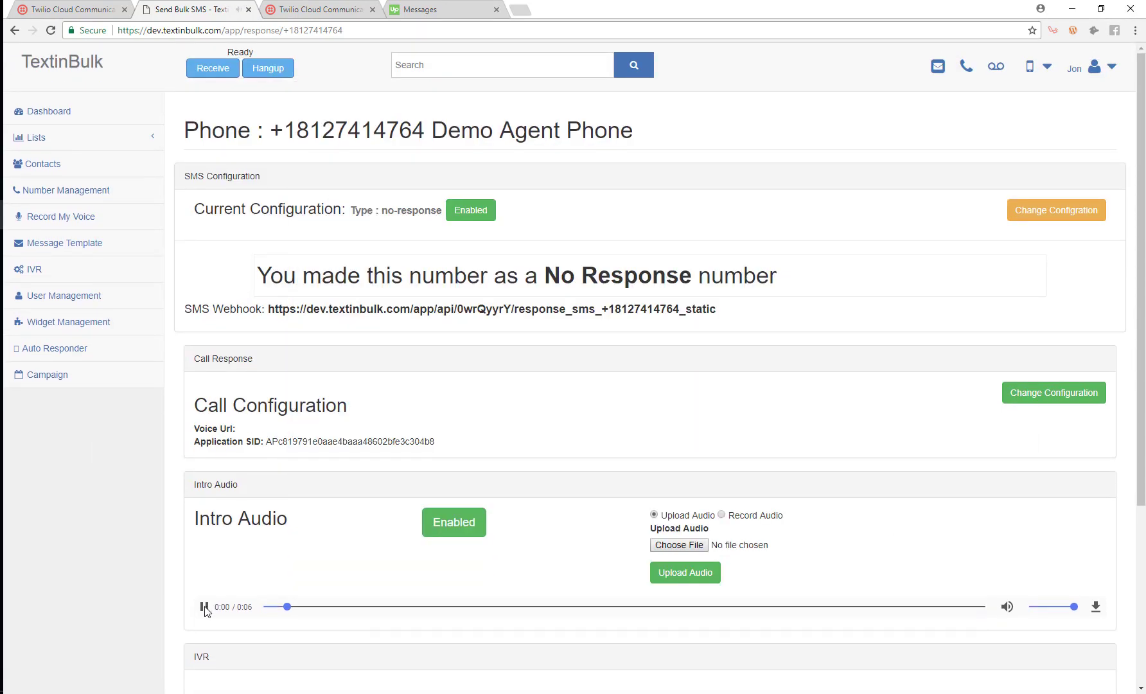
{"action": "left_click", "coordinate": [205, 608]}
{"action": "key", "text": "alt+Tab"}
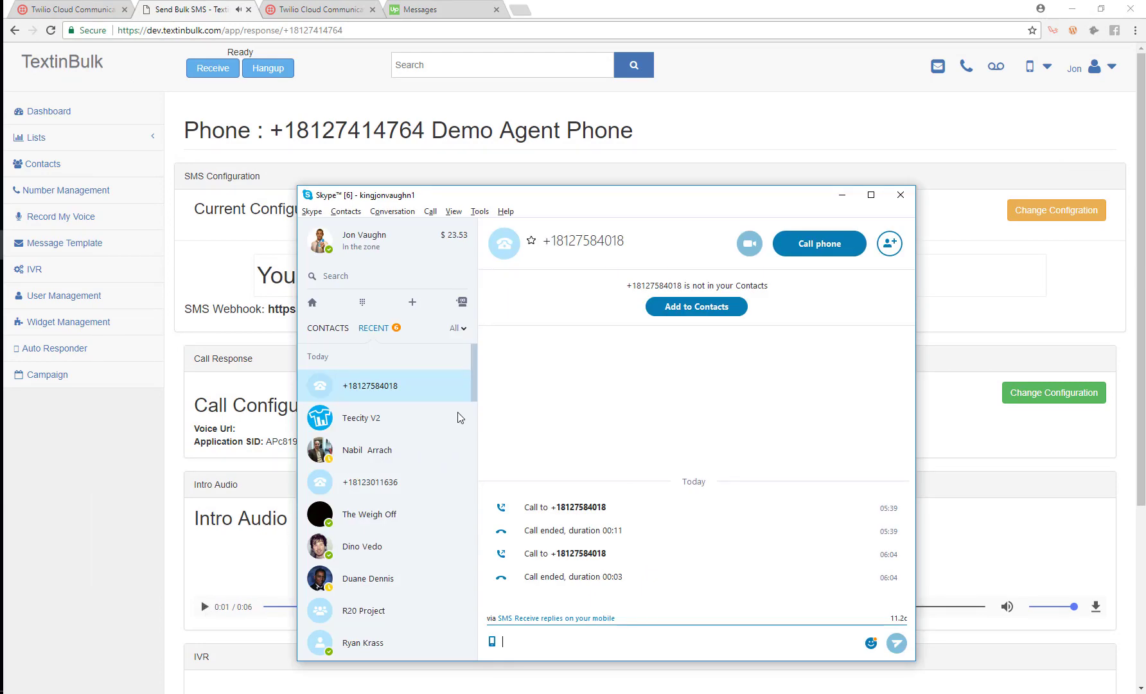
{"action": "left_click", "coordinate": [828, 253]}
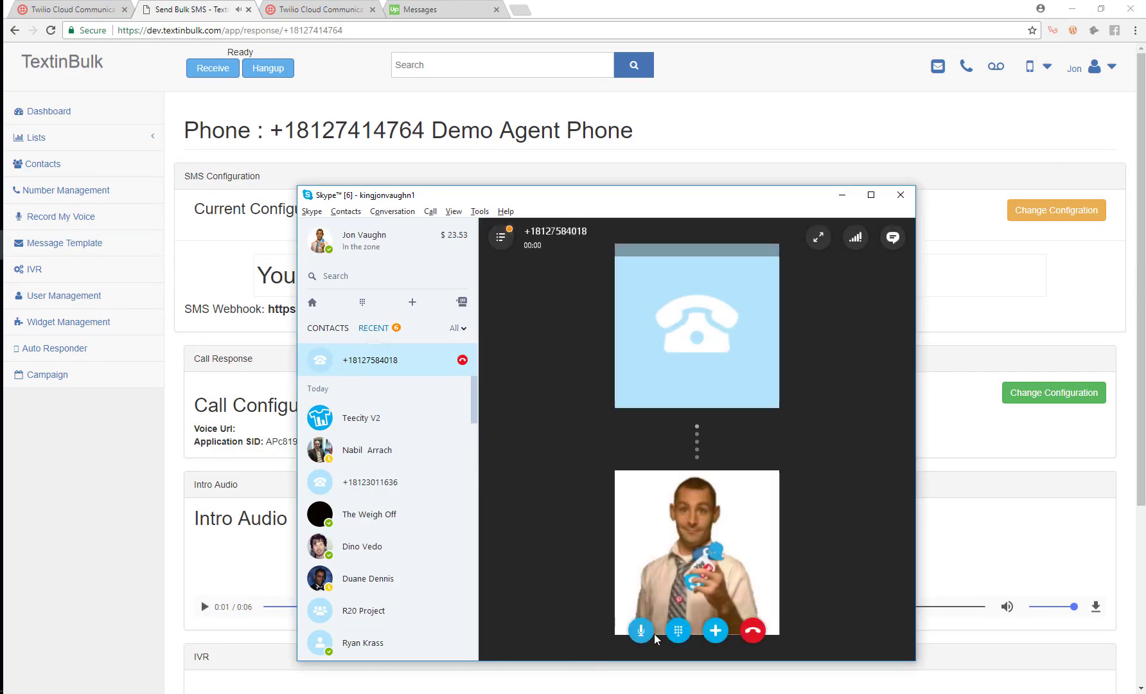
{"action": "left_click", "coordinate": [760, 633]}
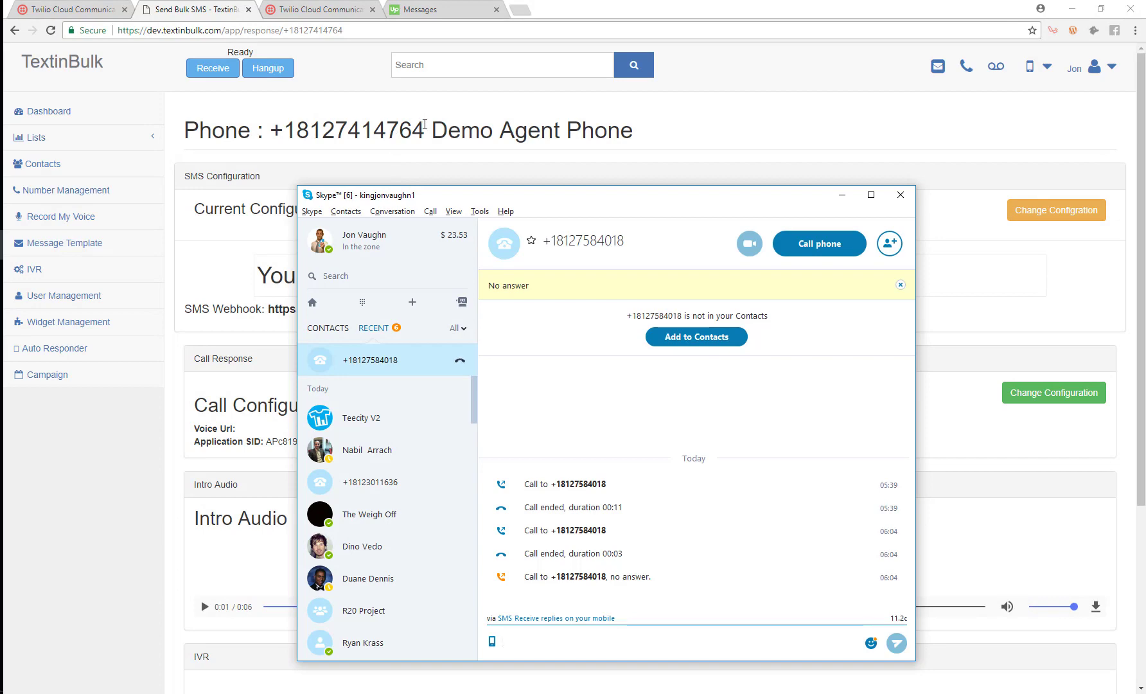
- Copy the Demo Agent Phone number into Skype, call it for six seconds, then minimize Skype
{"action": "left_click_drag", "start_coordinate": [426, 130], "coordinate": [303, 125]}
{"action": "key", "text": "ctrl+c"}
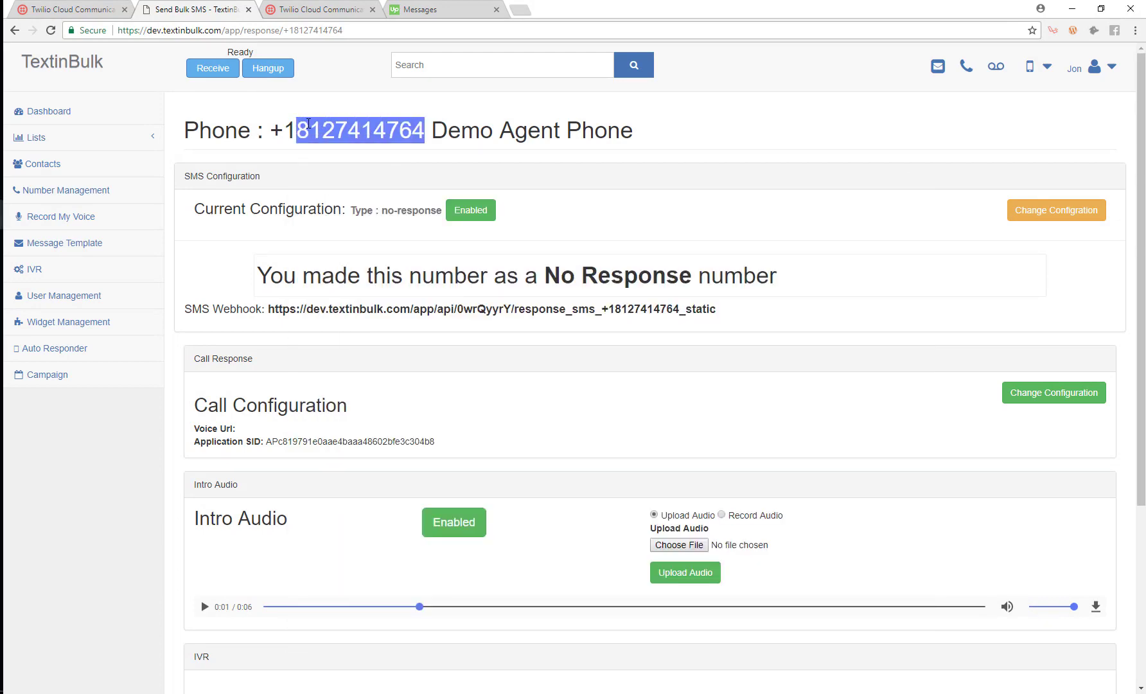
{"action": "key", "text": "alt+Tab"}
{"action": "left_click", "coordinate": [363, 307]}
{"action": "key", "text": "ctrl+v"}
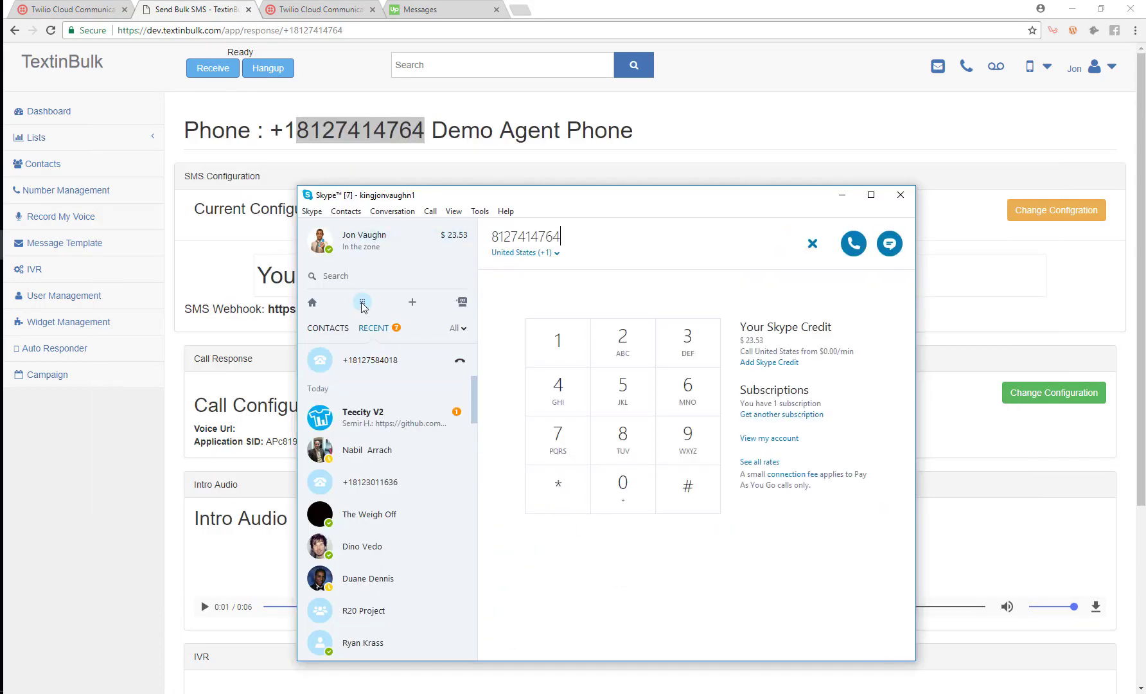
{"action": "key", "text": "Return"}
{"action": "left_click_drag", "start_coordinate": [598, 207], "coordinate": [675, 139]}
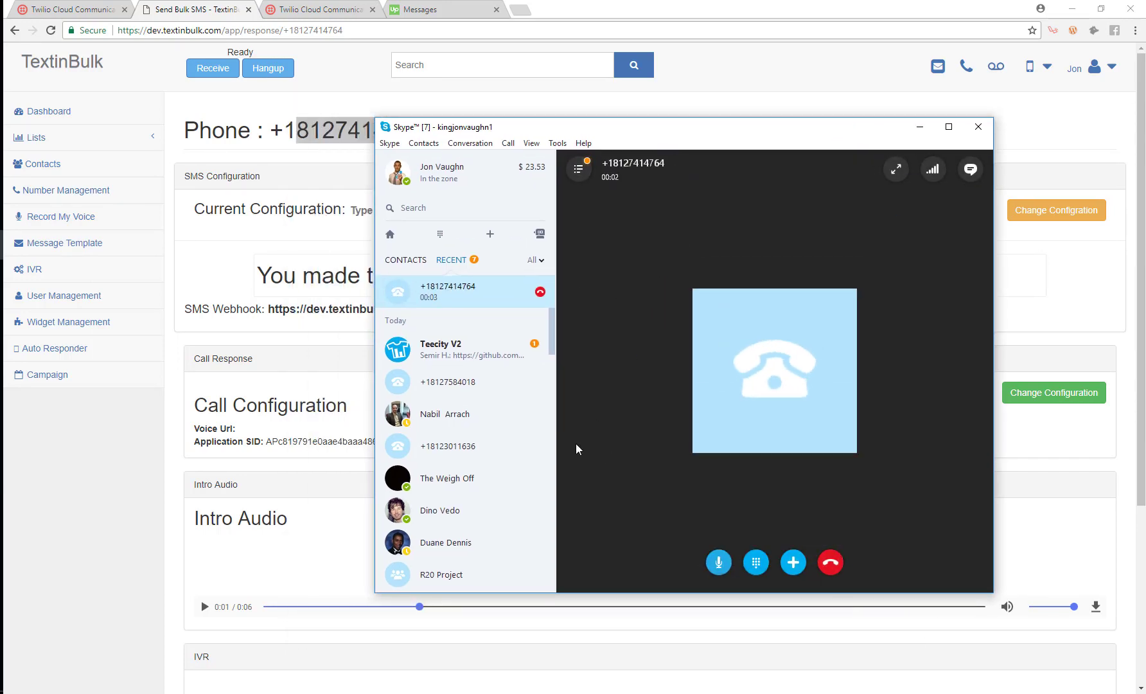
{"action": "left_click", "coordinate": [829, 563]}
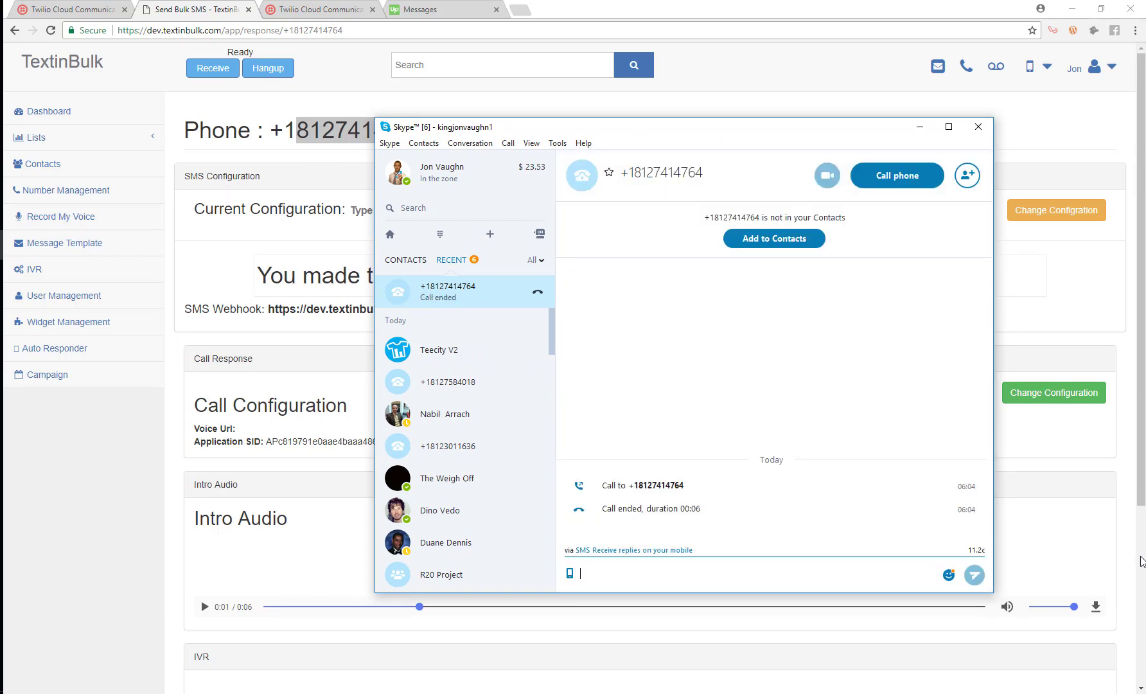
{"action": "left_click", "coordinate": [919, 126]}
{"action": "scroll", "coordinate": [519, 353], "scroll_direction": "down", "scroll_amount": 4}
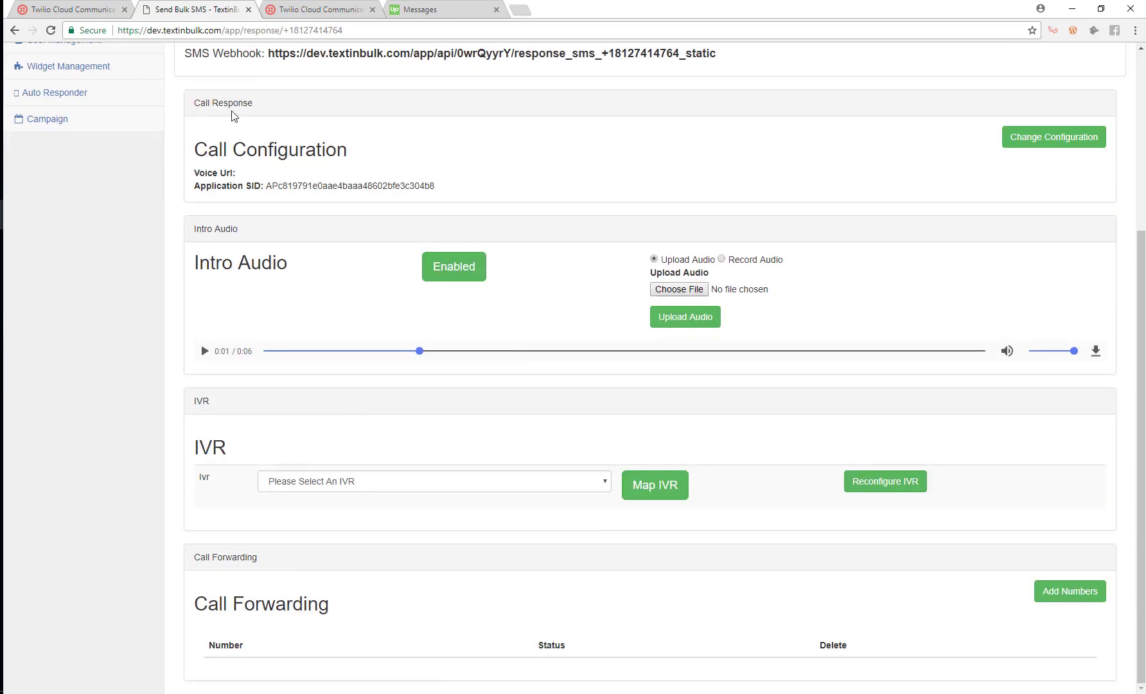
- Add a forwarding number to Demo Agent Phone's Call Forwarding list and confirm the success message
{"action": "scroll", "coordinate": [430, 305], "scroll_direction": "up", "scroll_amount": 3}
{"action": "scroll", "coordinate": [865, 497], "scroll_direction": "down", "scroll_amount": 3}
{"action": "left_click", "coordinate": [1071, 595]}
{"action": "left_click", "coordinate": [494, 130]}
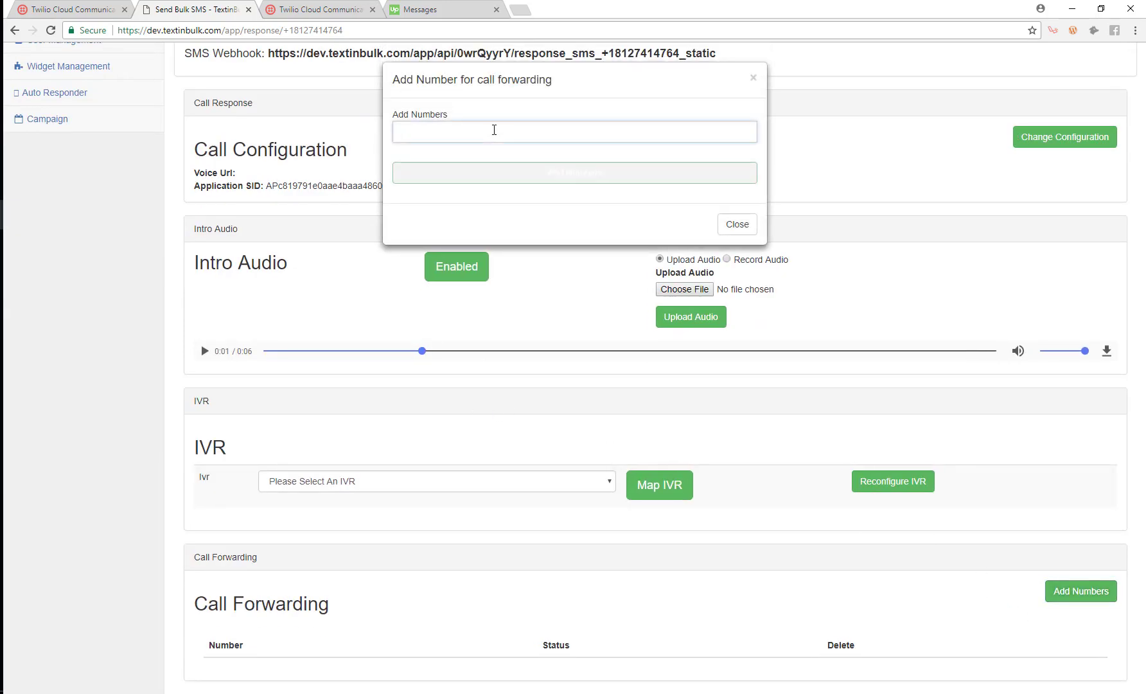
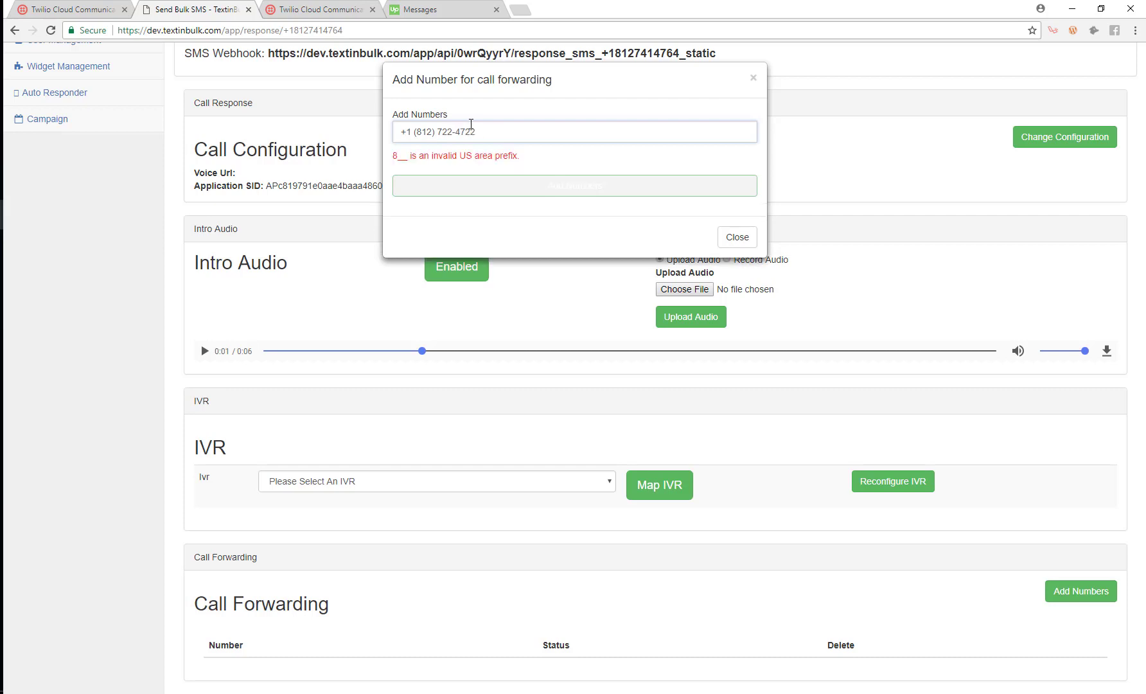
{"action": "left_click", "coordinate": [550, 174]}
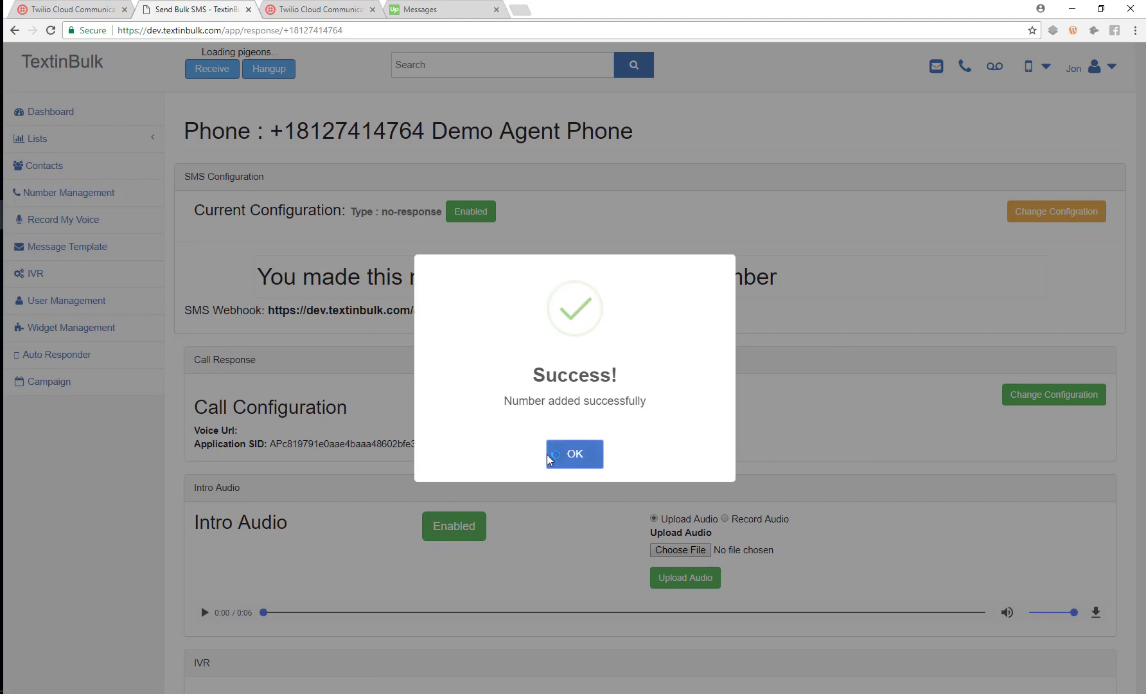
{"action": "left_click", "coordinate": [559, 454]}
{"action": "scroll", "coordinate": [572, 449], "scroll_direction": "down", "scroll_amount": 5}
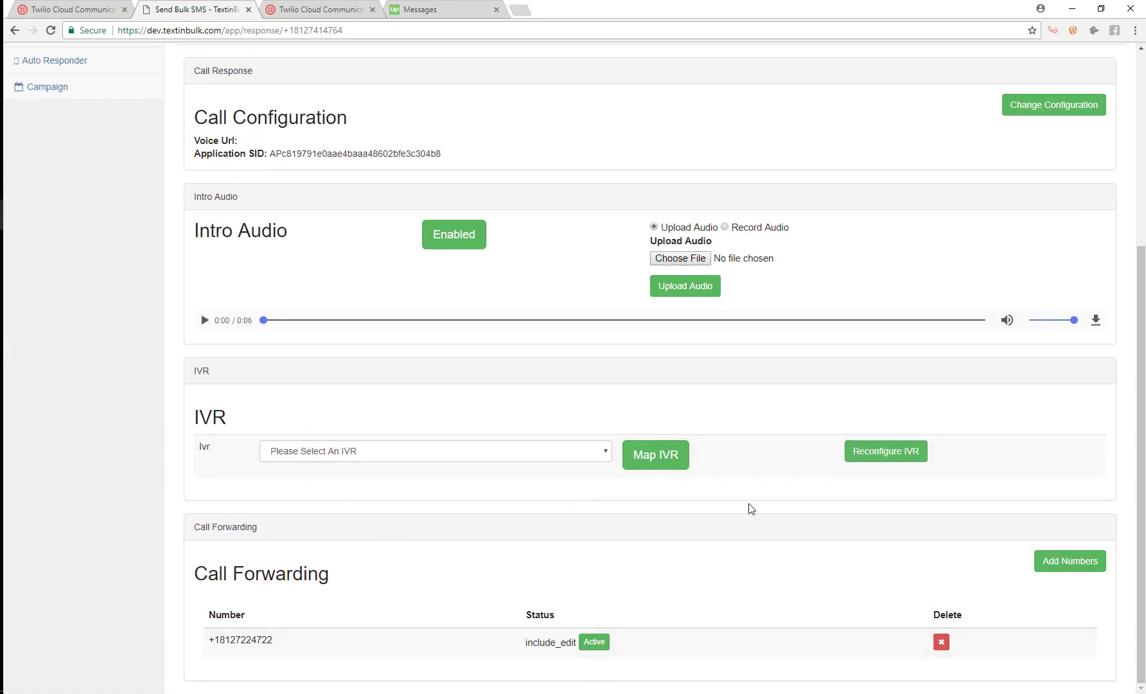
{"action": "scroll", "coordinate": [610, 617], "scroll_direction": "up", "scroll_amount": 5}
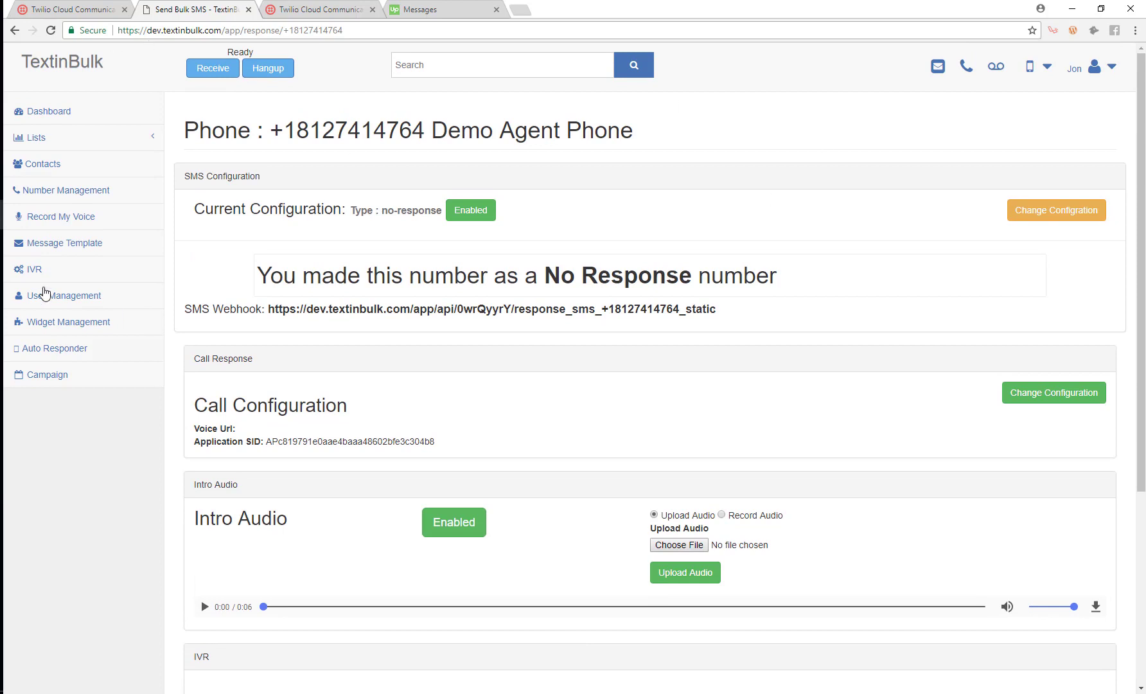
- Call the Demo Agent Phone number from Skype, then hang up the incoming connection in TextinBulk
{"action": "left_click", "coordinate": [2, 245]}
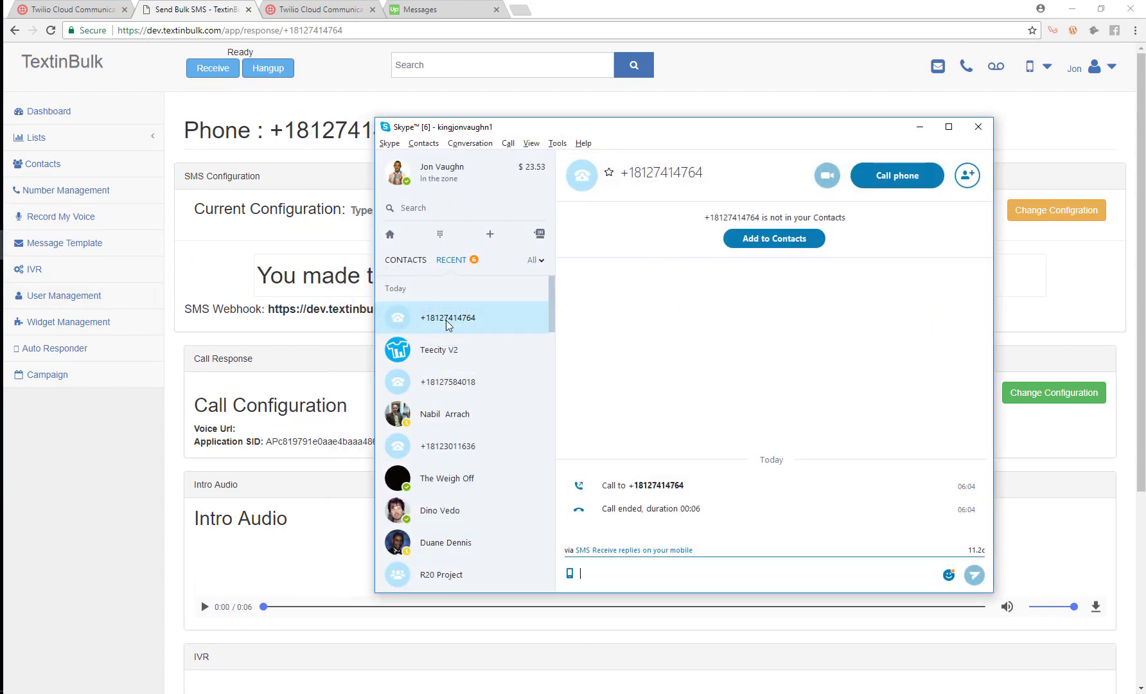
{"action": "left_click", "coordinate": [894, 181]}
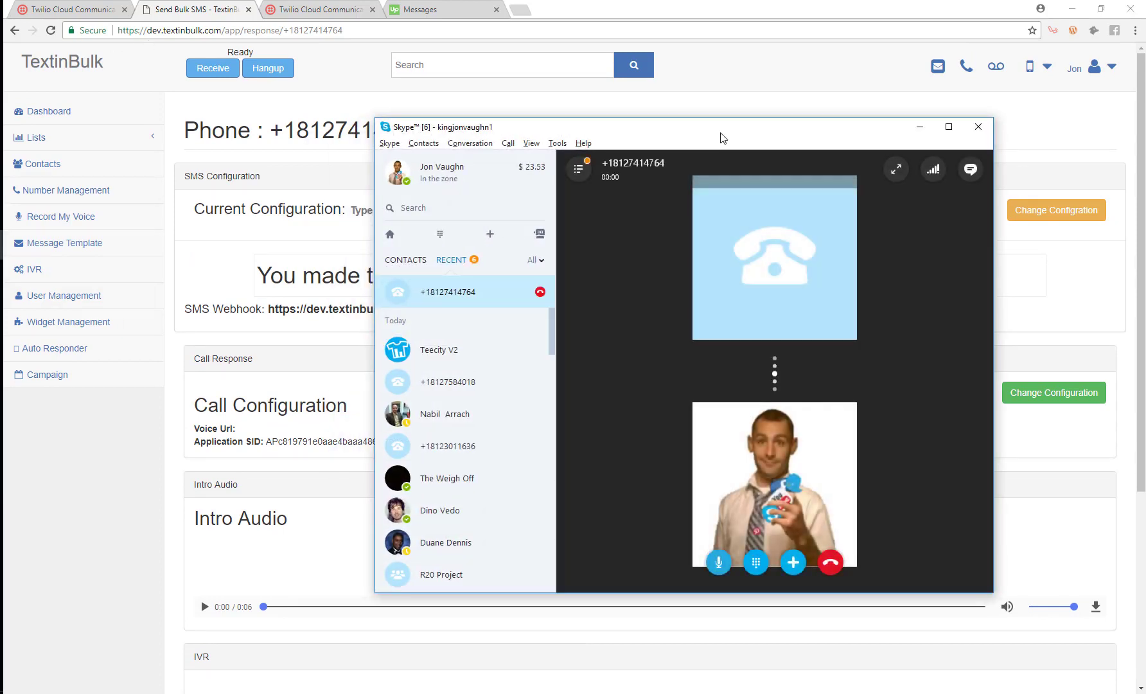
{"action": "left_click_drag", "start_coordinate": [721, 136], "coordinate": [1145, 146]}
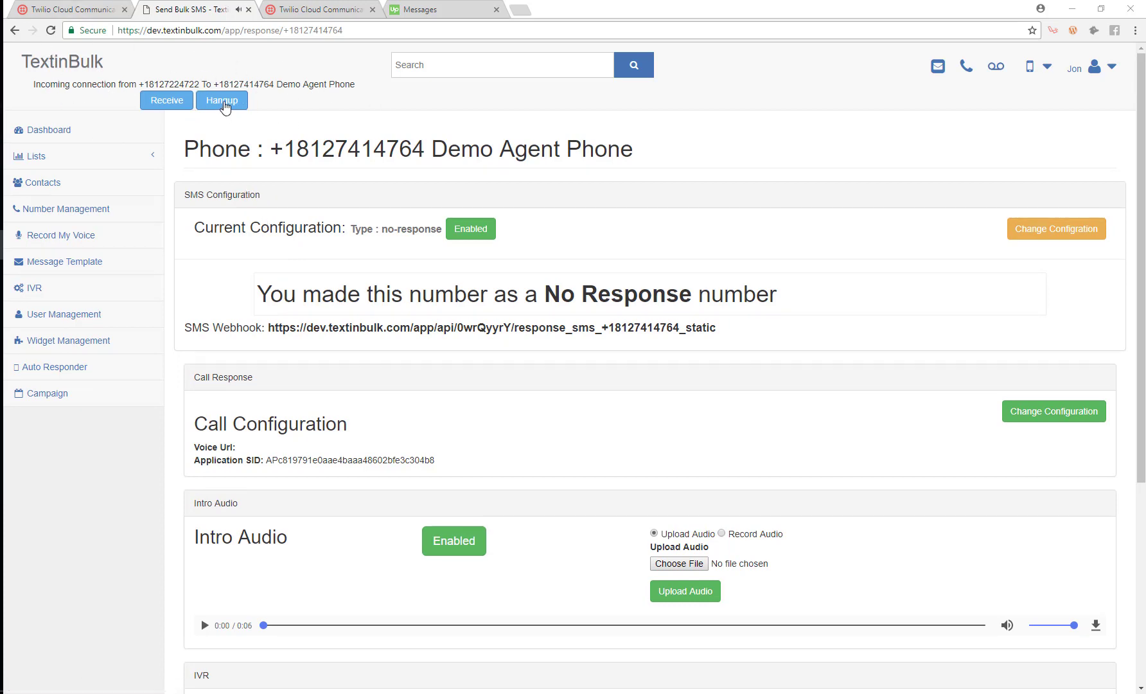
{"action": "left_click", "coordinate": [224, 103]}
- Decline the forwarded call in Skype and move Skype off screen to uncover TextinBulk
{"action": "left_click_drag", "start_coordinate": [1145, 193], "coordinate": [771, 280]}
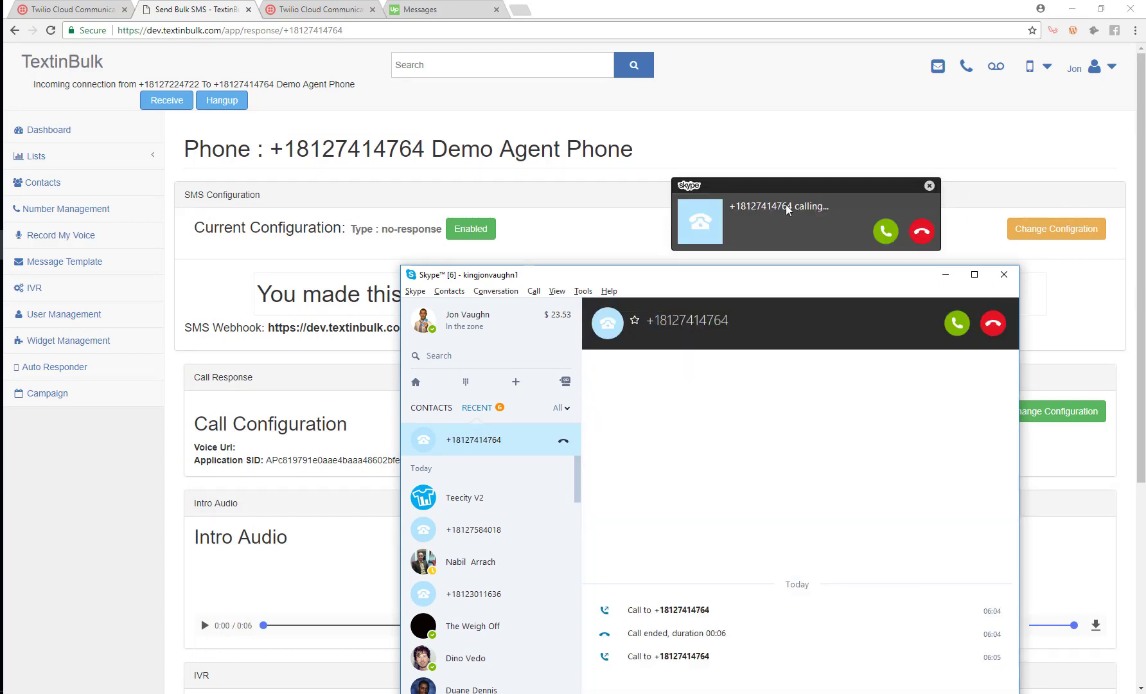
{"action": "left_click", "coordinate": [923, 232]}
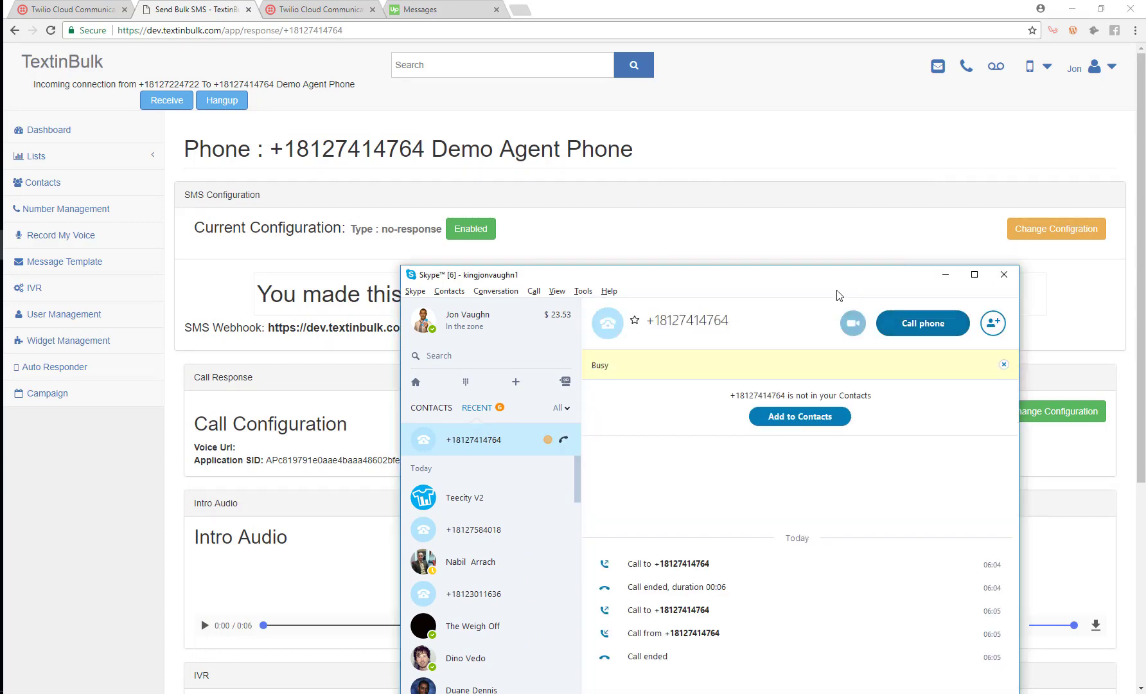
{"action": "left_click_drag", "start_coordinate": [780, 276], "coordinate": [1145, 276]}
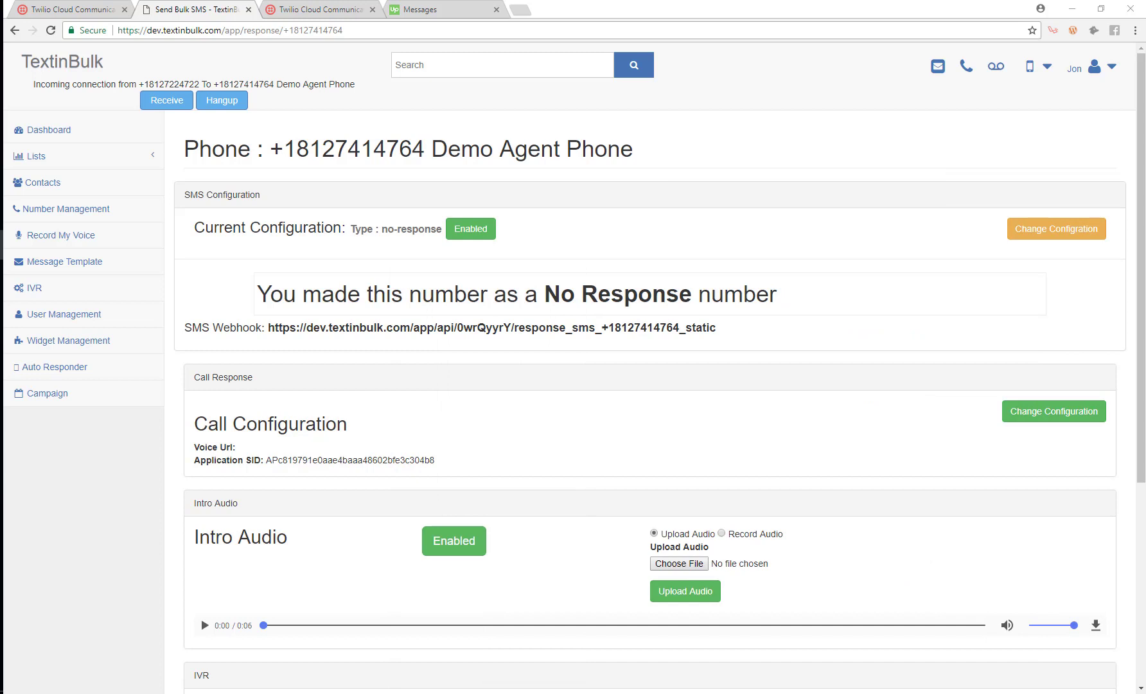
{"action": "left_click", "coordinate": [463, 307]}
{"action": "scroll", "coordinate": [450, 321], "scroll_direction": "down", "scroll_amount": 5}
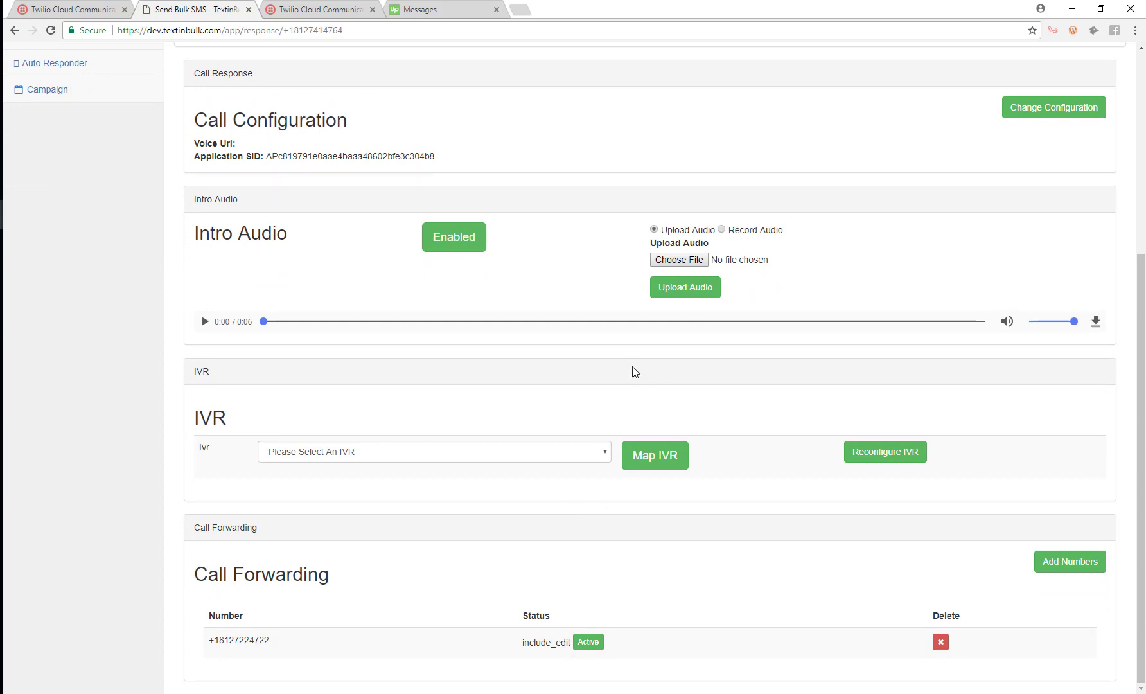
{"action": "left_click", "coordinate": [307, 453]}
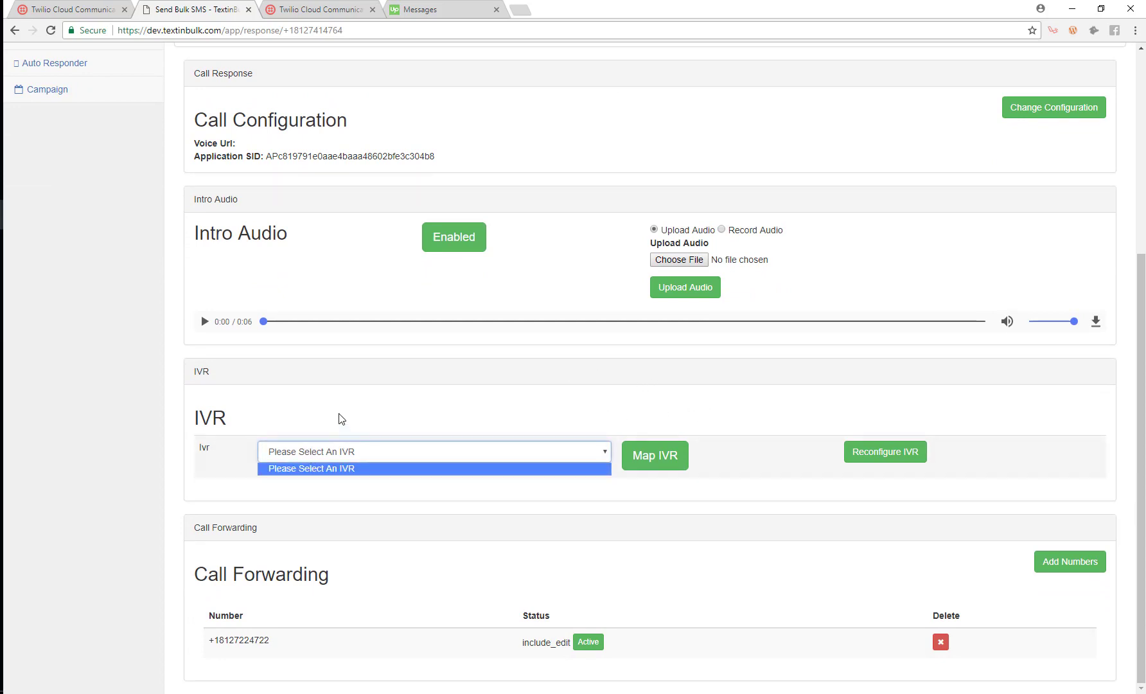
{"action": "left_click", "coordinate": [342, 475]}
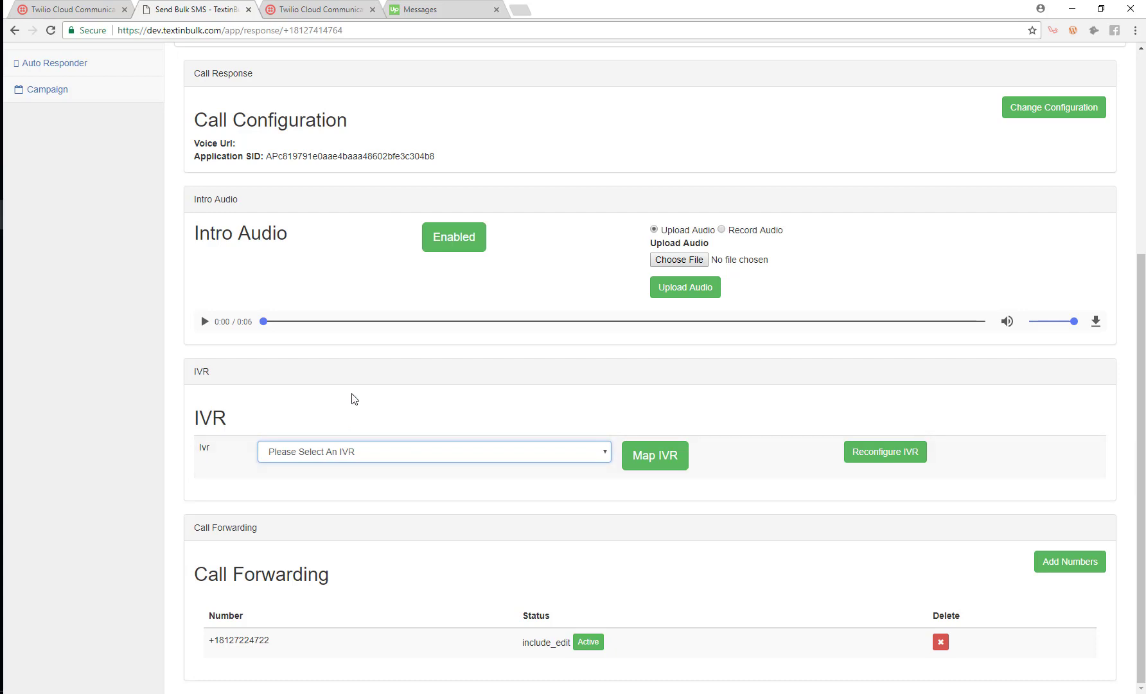
{"action": "left_click", "coordinate": [386, 462]}
{"action": "left_click", "coordinate": [383, 469]}
{"action": "scroll", "coordinate": [417, 392], "scroll_direction": "up", "scroll_amount": 2}
{"action": "scroll", "coordinate": [39, 193], "scroll_direction": "up", "scroll_amount": 3}
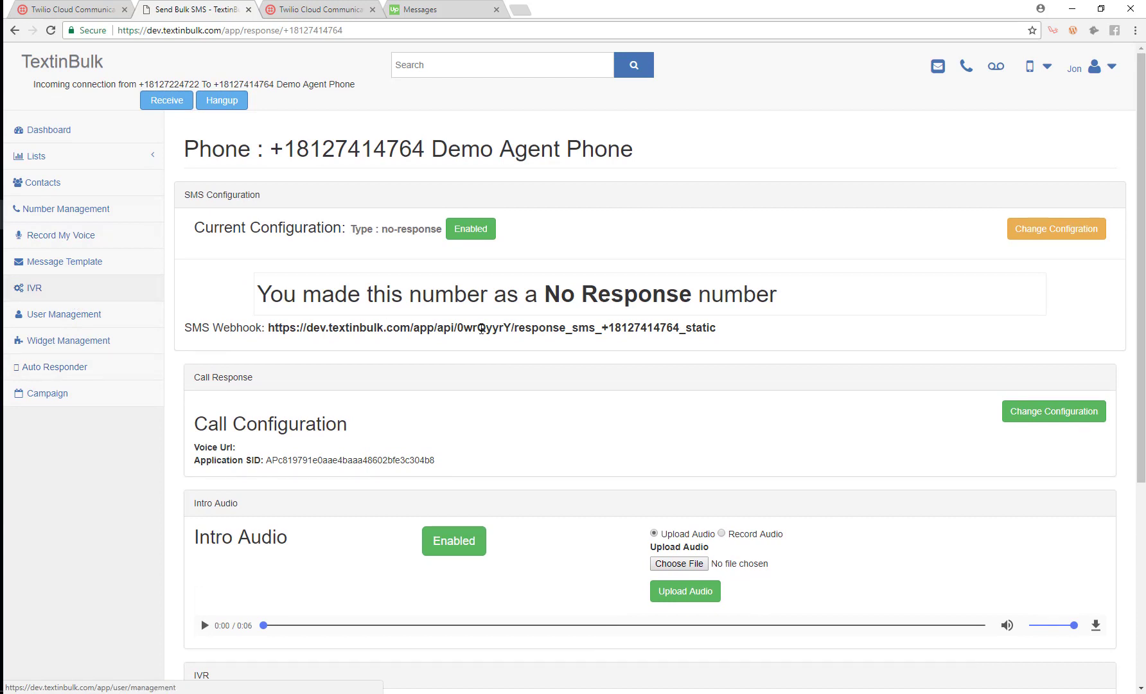
{"action": "scroll", "coordinate": [319, 456], "scroll_direction": "down", "scroll_amount": 5}
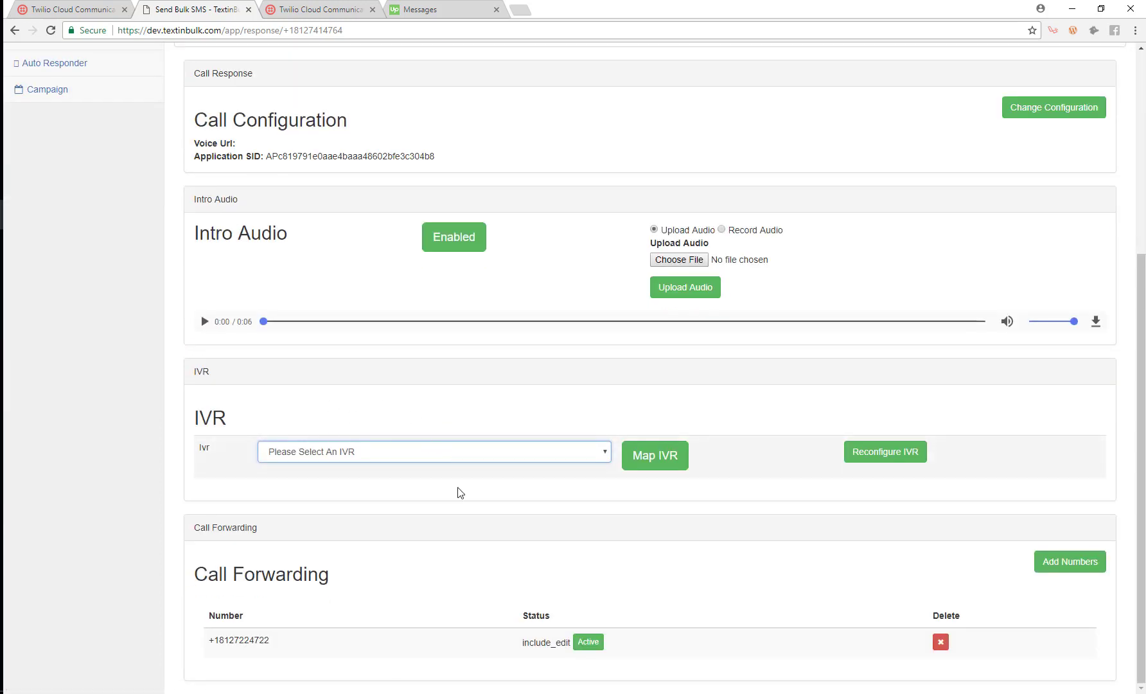
{"action": "left_click", "coordinate": [357, 453]}
{"action": "left_click", "coordinate": [351, 471]}
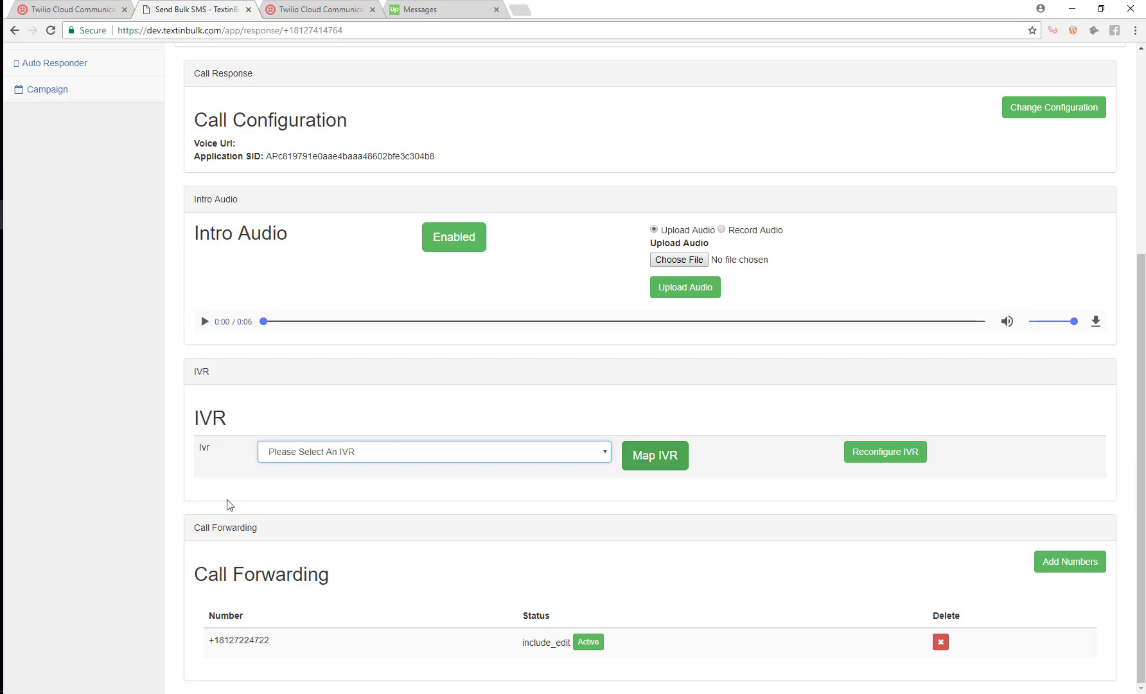
{"action": "scroll", "coordinate": [237, 257], "scroll_direction": "up", "scroll_amount": 5}
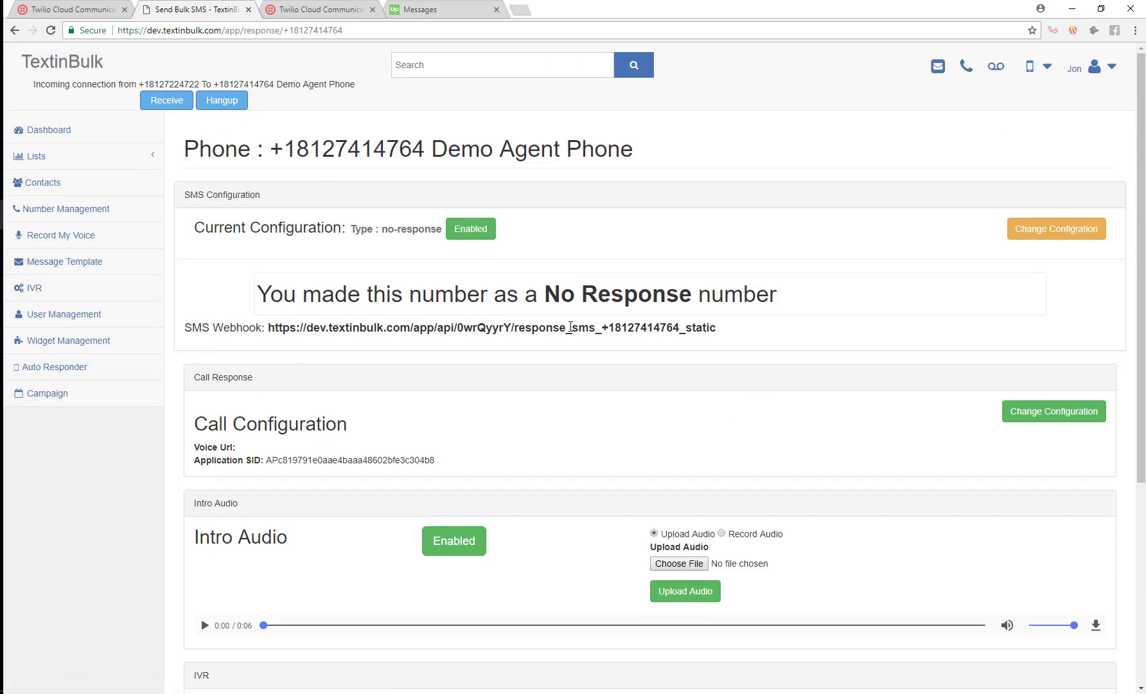
{"action": "scroll", "coordinate": [588, 363], "scroll_direction": "down", "scroll_amount": 5}
{"action": "scroll", "coordinate": [590, 362], "scroll_direction": "up", "scroll_amount": 3}
{"action": "scroll", "coordinate": [590, 362], "scroll_direction": "up", "scroll_amount": 2}
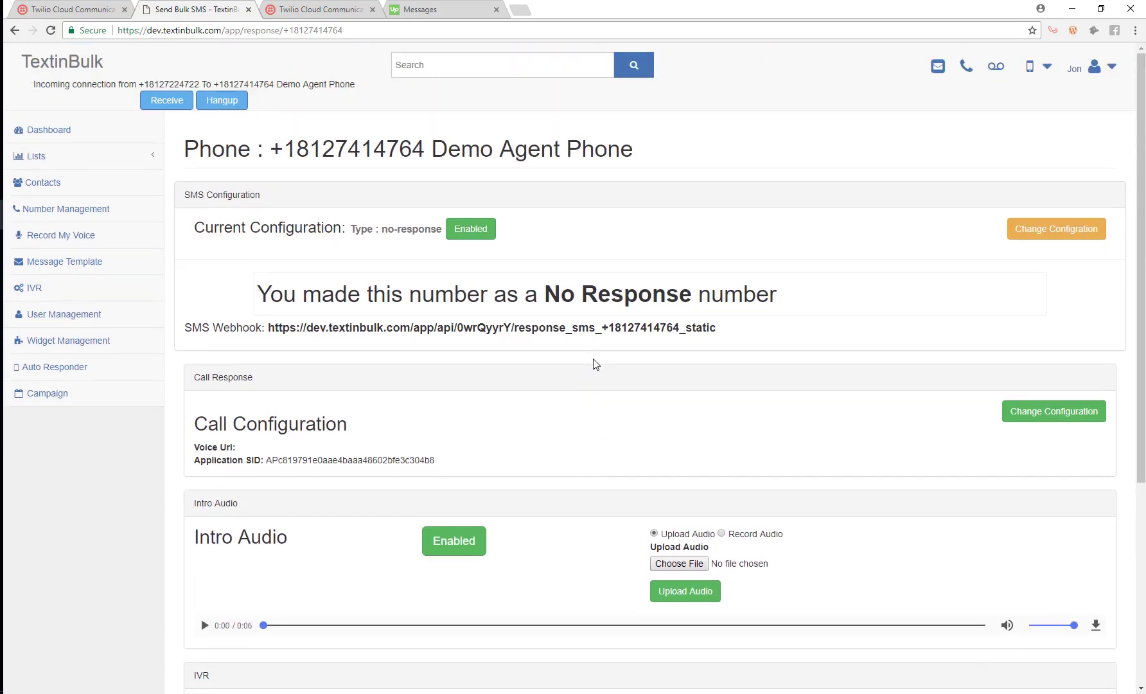